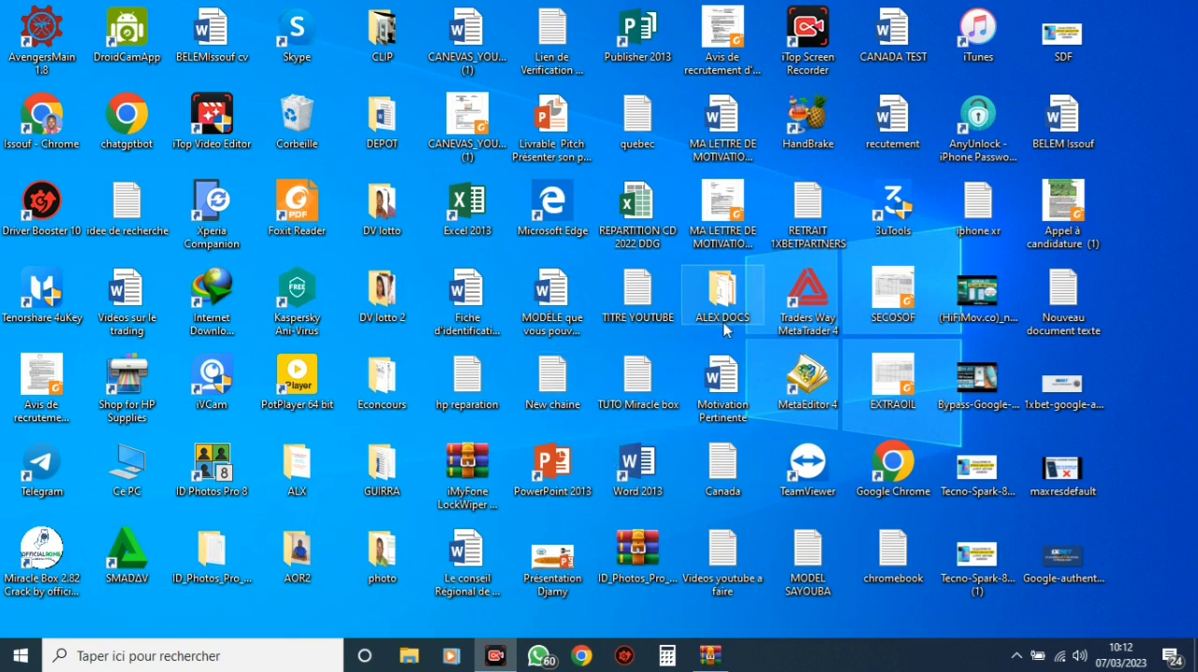
Open Google Chrome with the Personne 1 profile and search Google for "win to usb"
{"action": "left_click", "coordinate": [584, 661]}
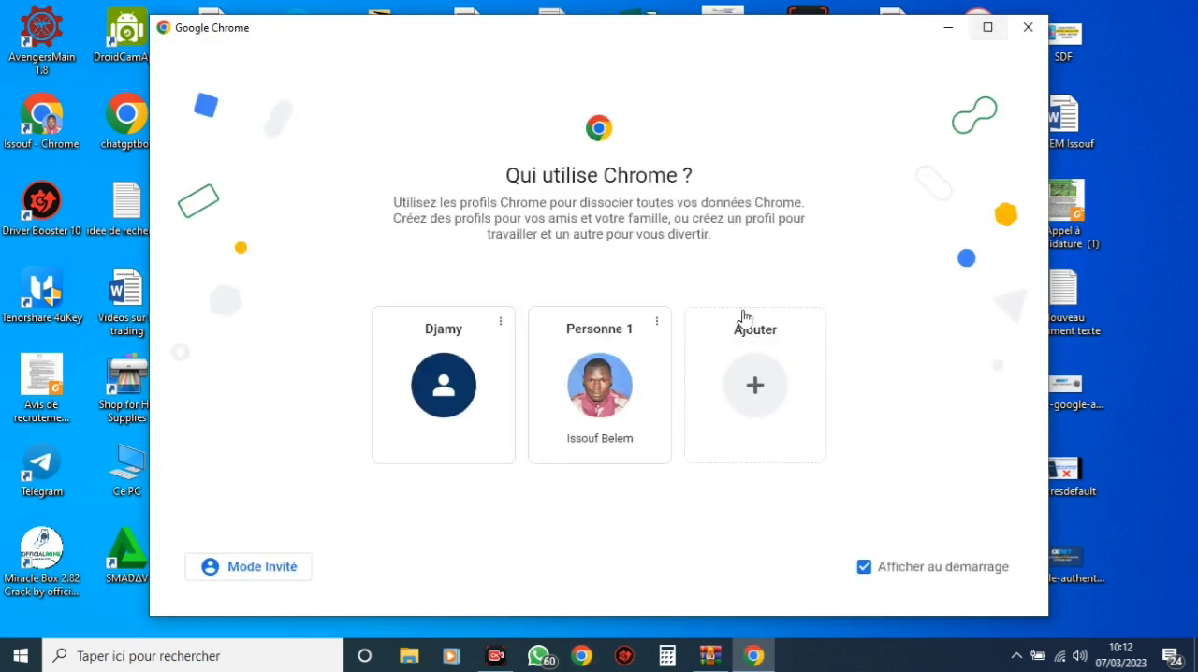
{"action": "left_click", "coordinate": [625, 383]}
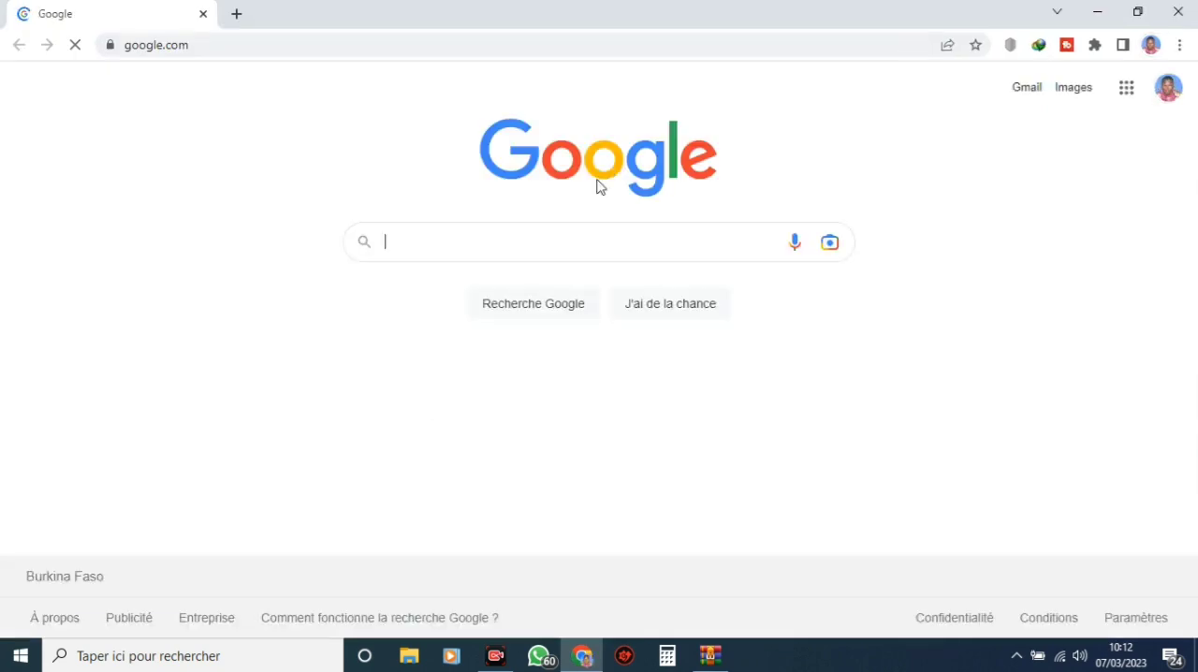
{"action": "left_click", "coordinate": [573, 243]}
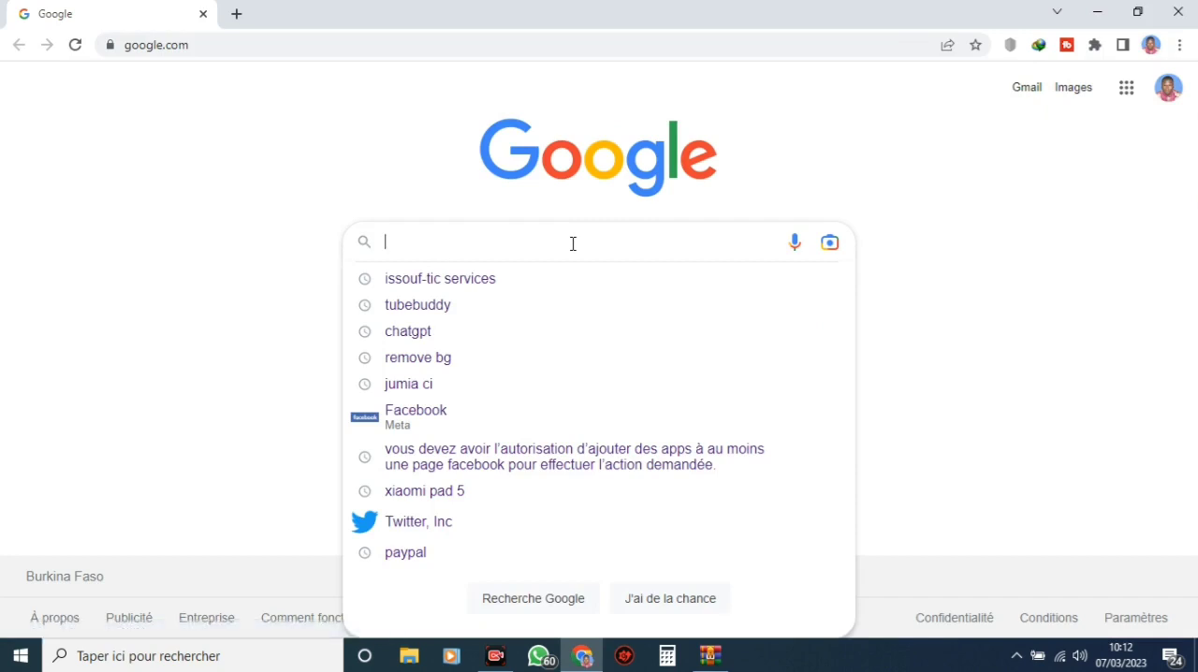
{"action": "type", "text": "zin"}
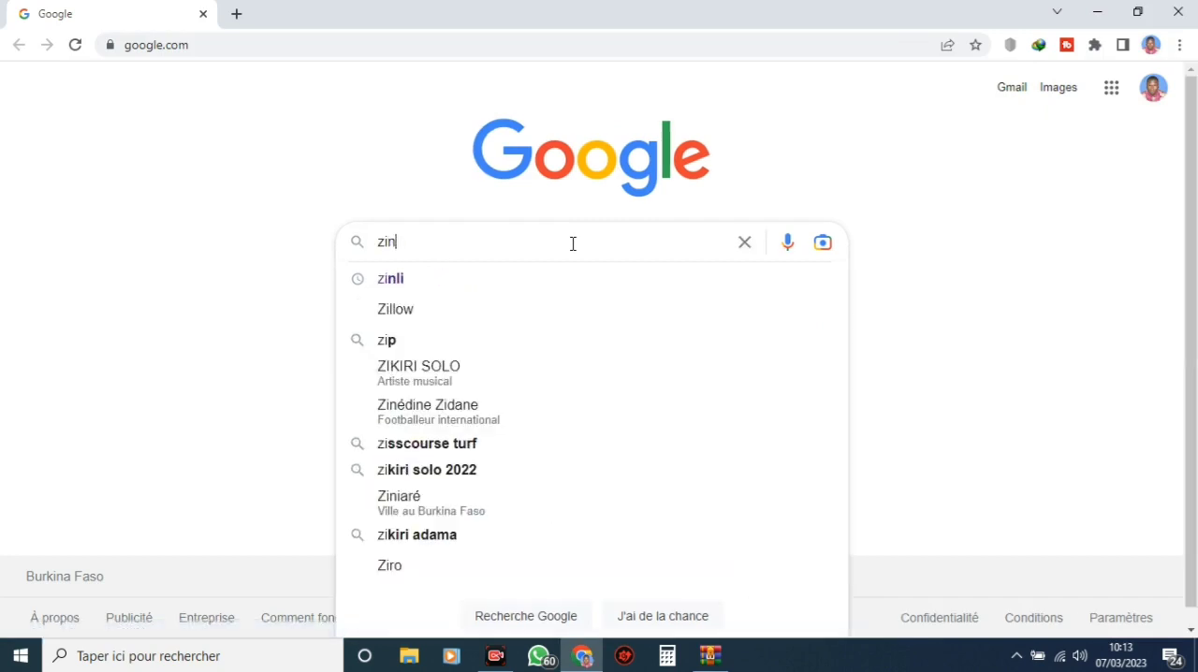
{"action": "key", "text": "BackSpace"}
{"action": "key", "text": "BackSpace"}
{"action": "key", "text": "BackSpace"}
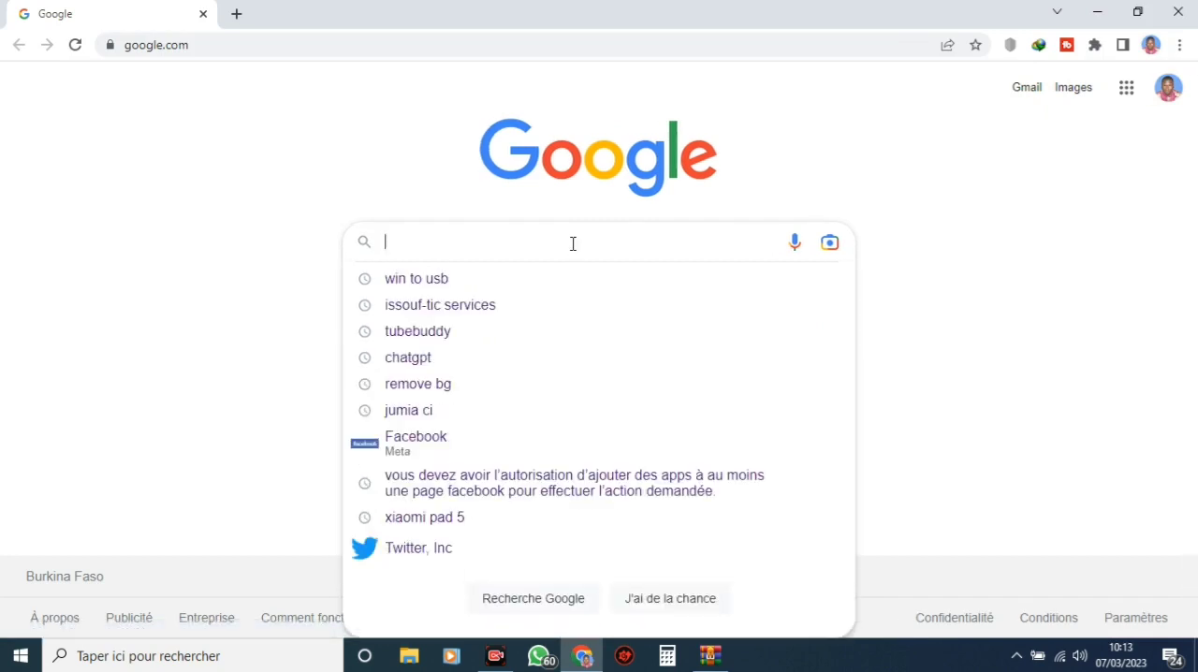
{"action": "type", "text": "win to usb"}
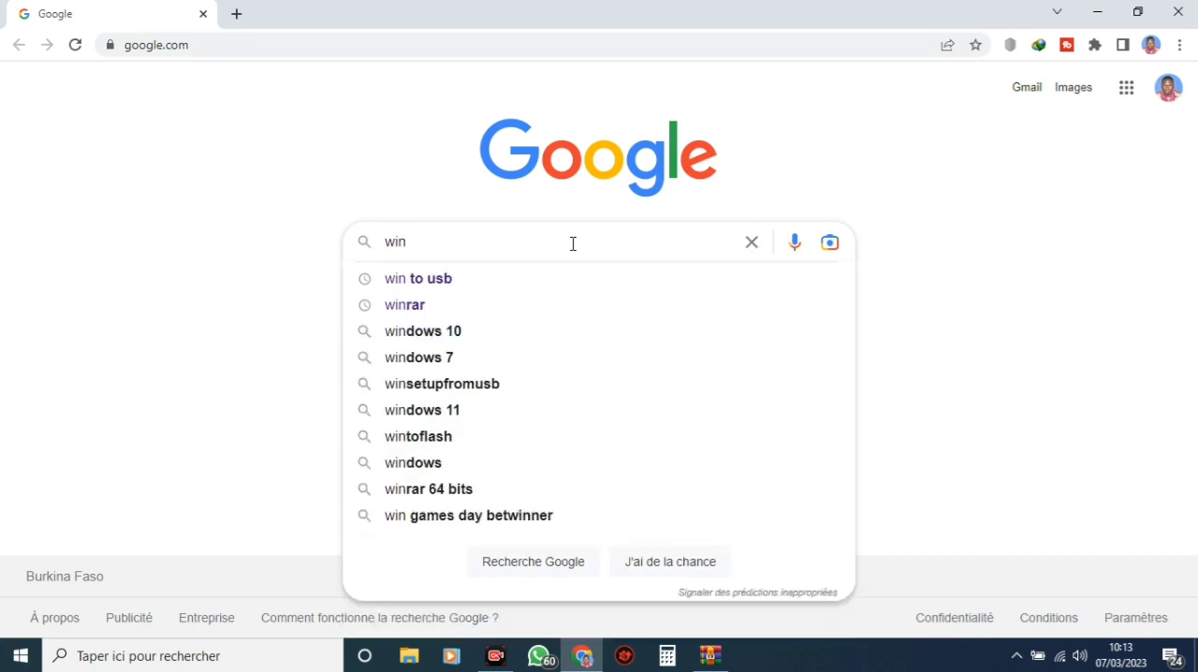
{"action": "key", "text": "Down"}
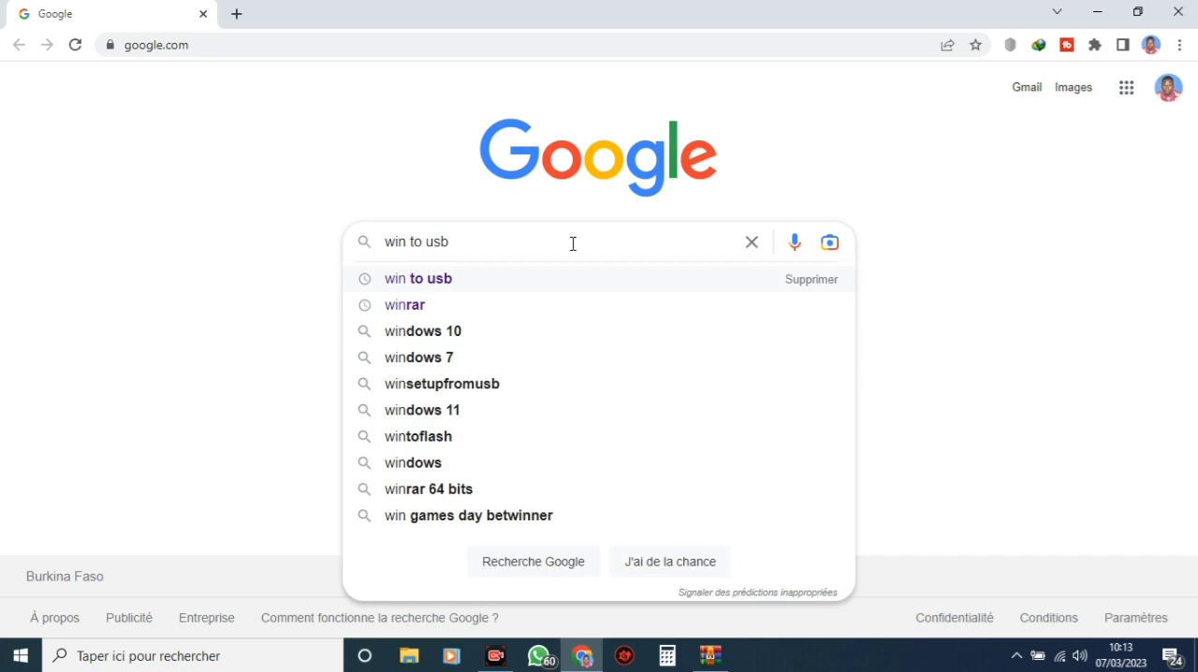
{"action": "key", "text": "Return"}
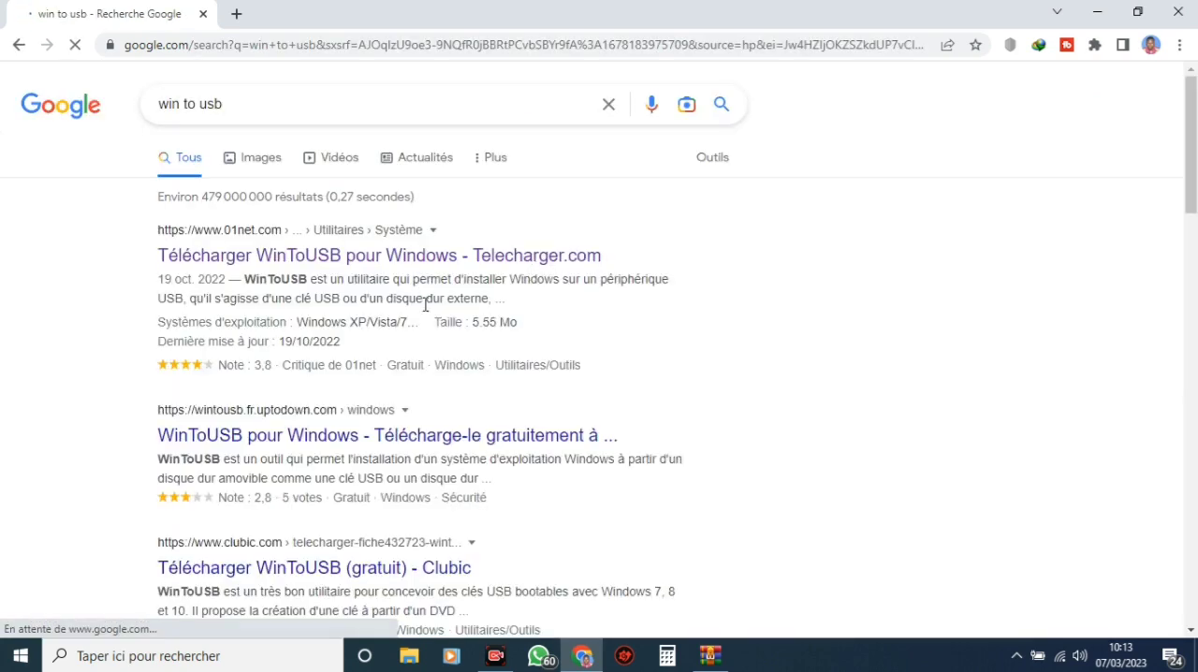
Download the Windows version of WinToUSB from the 01net result, dismissing the advert and starting the WinToUSB_Free.exe transfer
{"action": "left_click", "coordinate": [339, 258]}
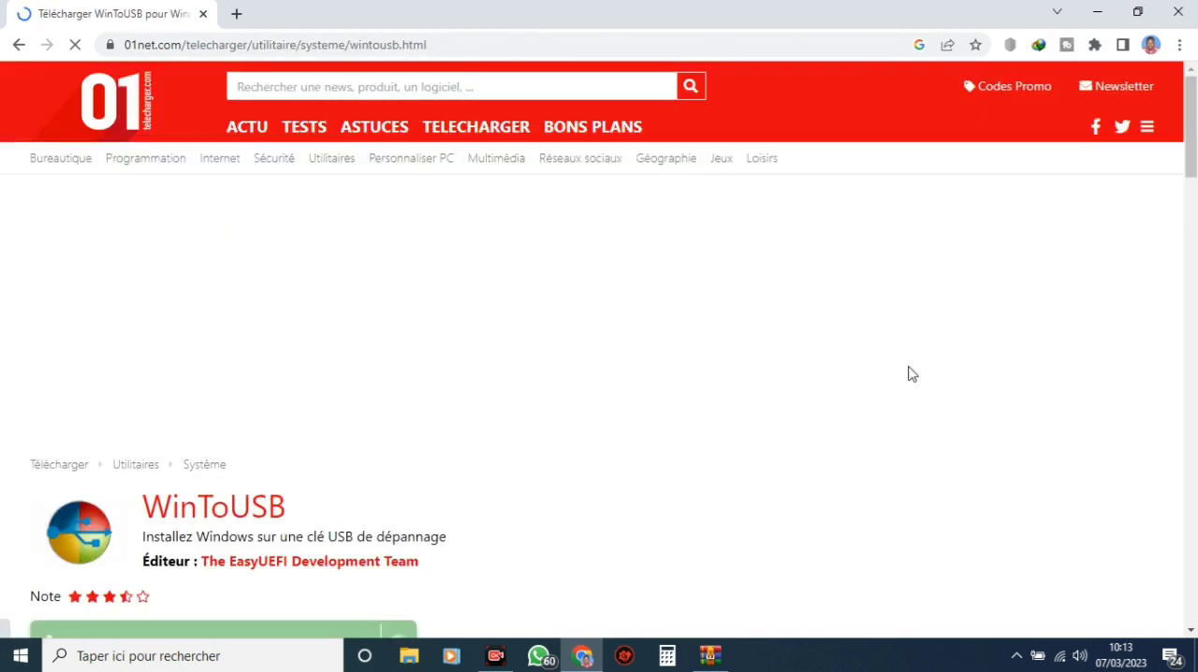
{"action": "left_click_drag", "start_coordinate": [1195, 142], "coordinate": [1180, 201]}
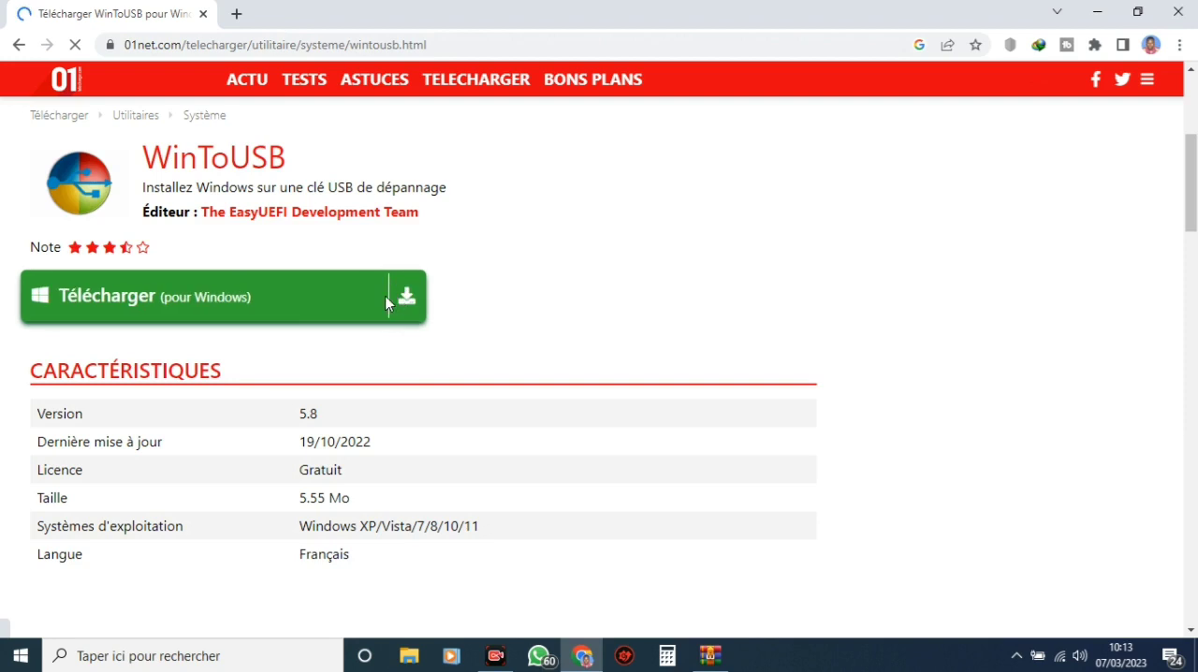
{"action": "left_click", "coordinate": [196, 308]}
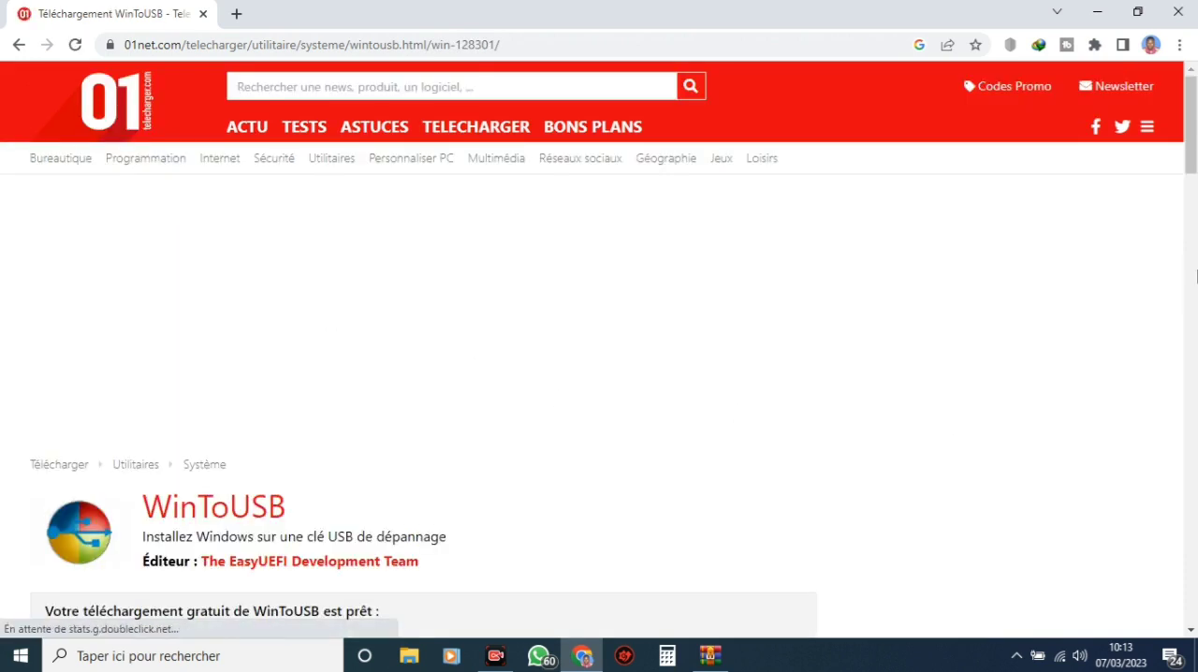
{"action": "left_click_drag", "start_coordinate": [1192, 161], "coordinate": [1191, 221]}
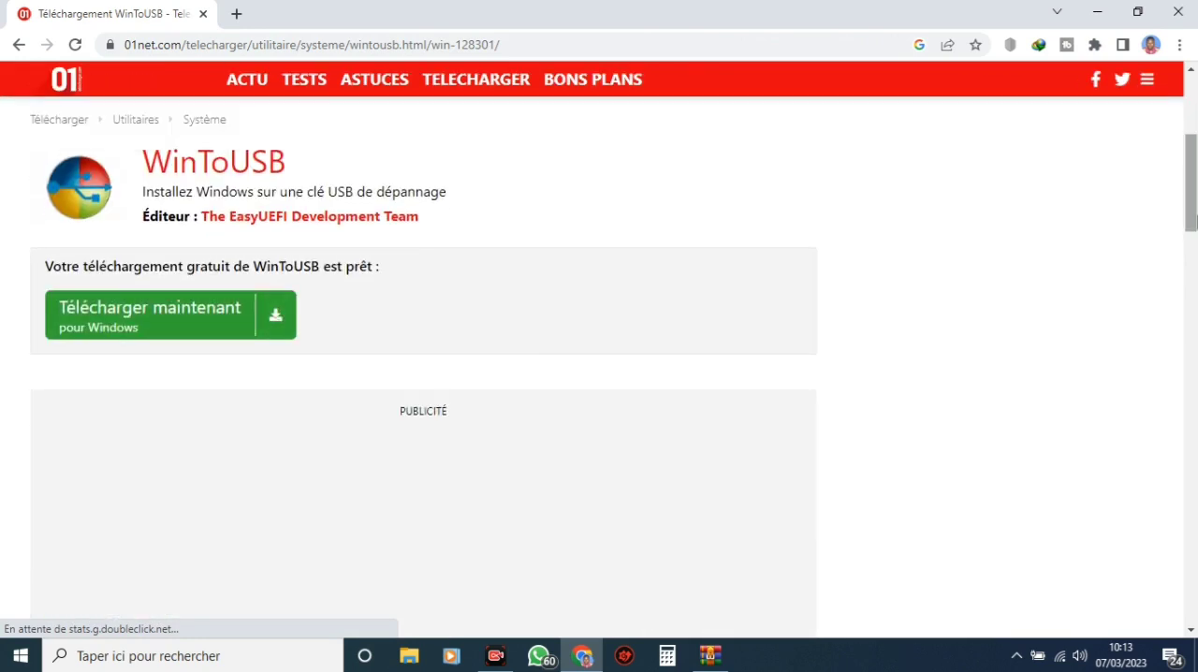
{"action": "left_click", "coordinate": [144, 339]}
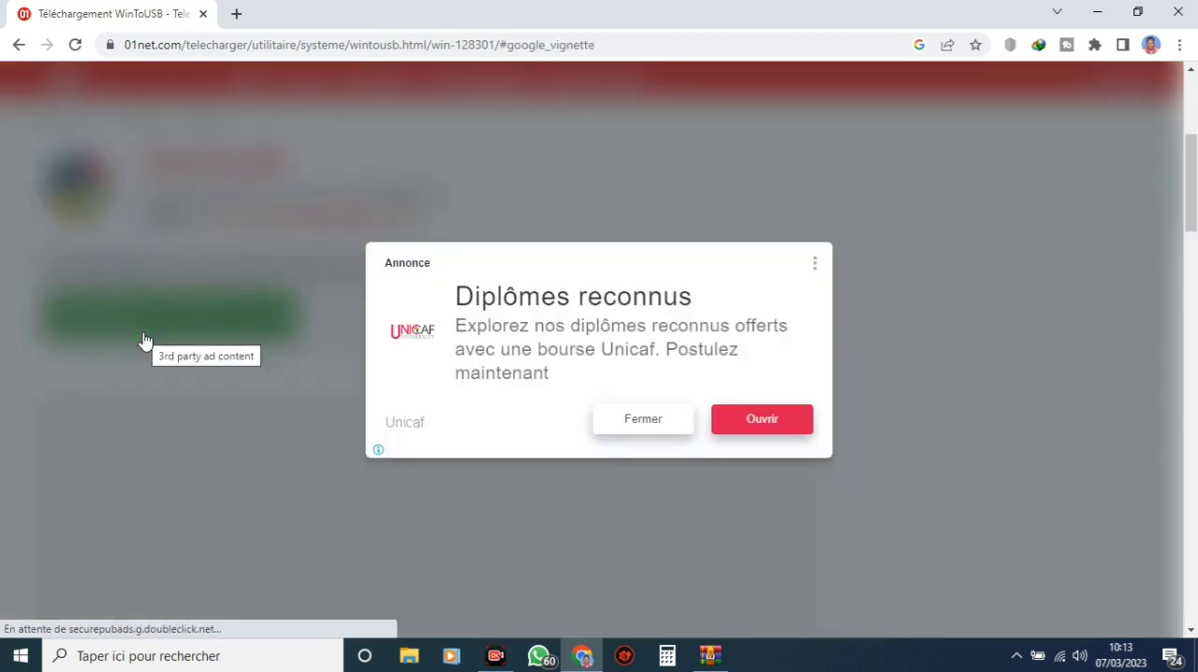
{"action": "left_click", "coordinate": [643, 421]}
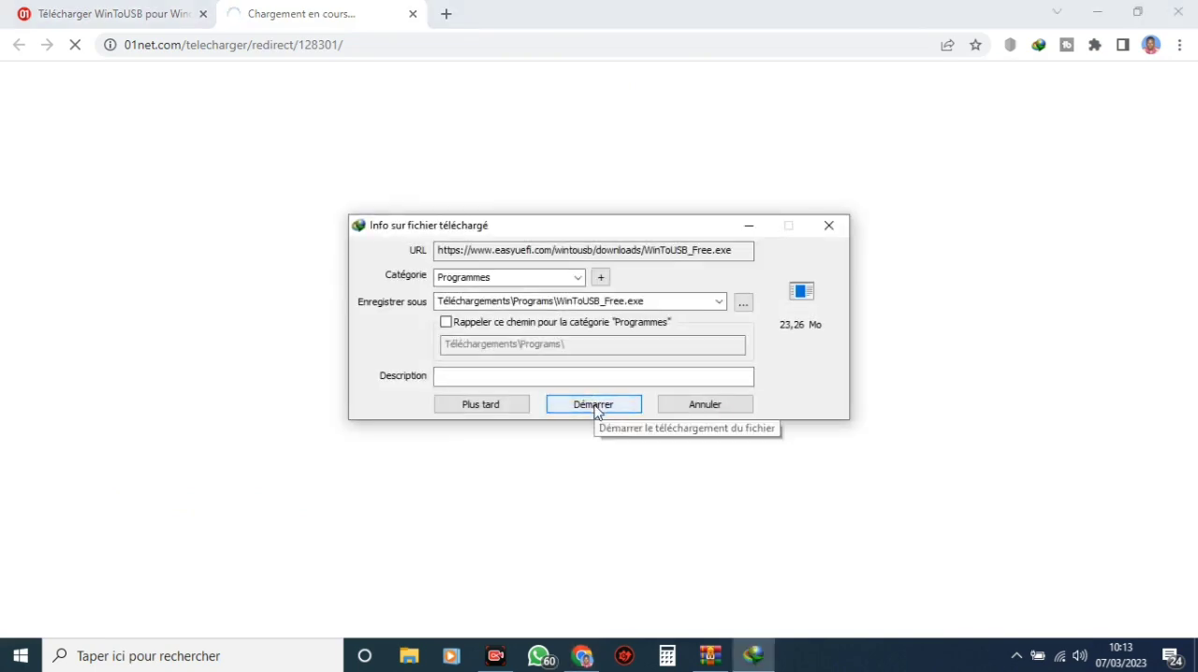
{"action": "left_click", "coordinate": [594, 408]}
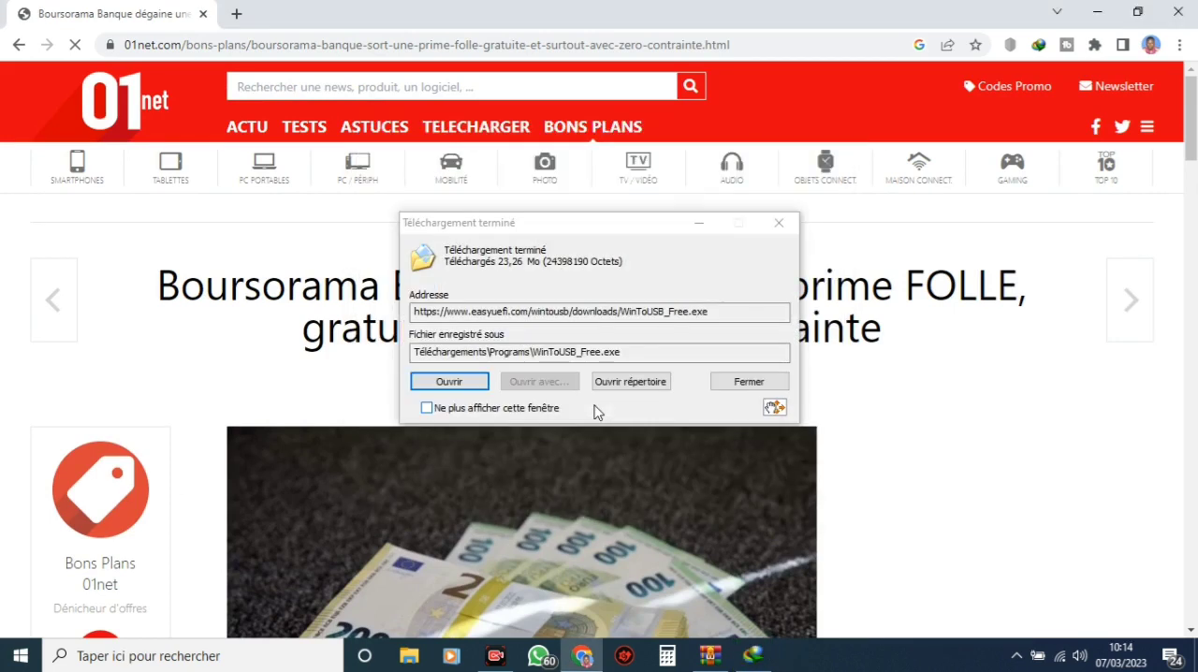
Run WinToUSB_Free from its download folder with Français as the setup language, and close the folder and browser windows
{"action": "left_click", "coordinate": [632, 383]}
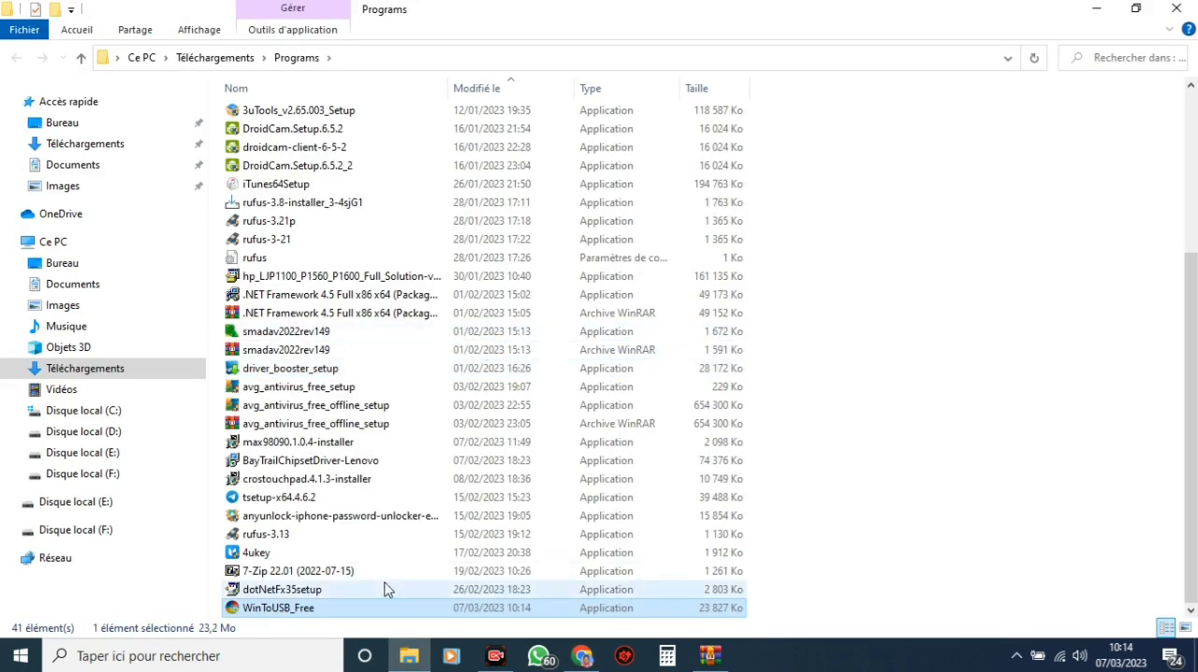
{"action": "double_click", "coordinate": [282, 609]}
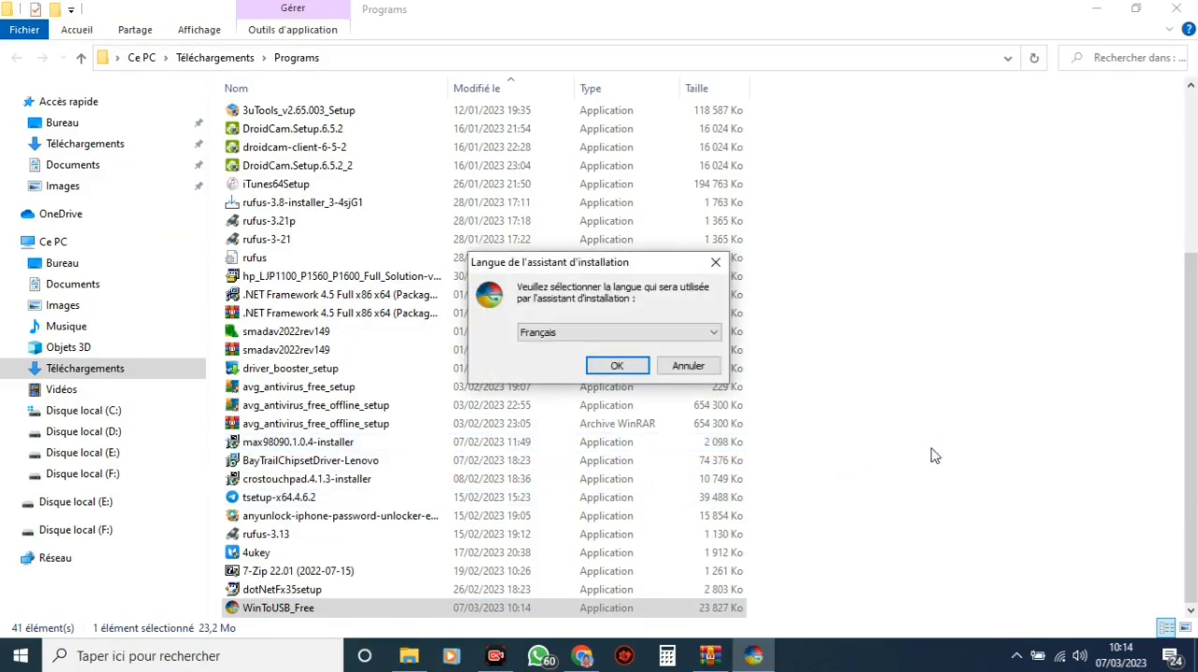
{"action": "left_click", "coordinate": [628, 370]}
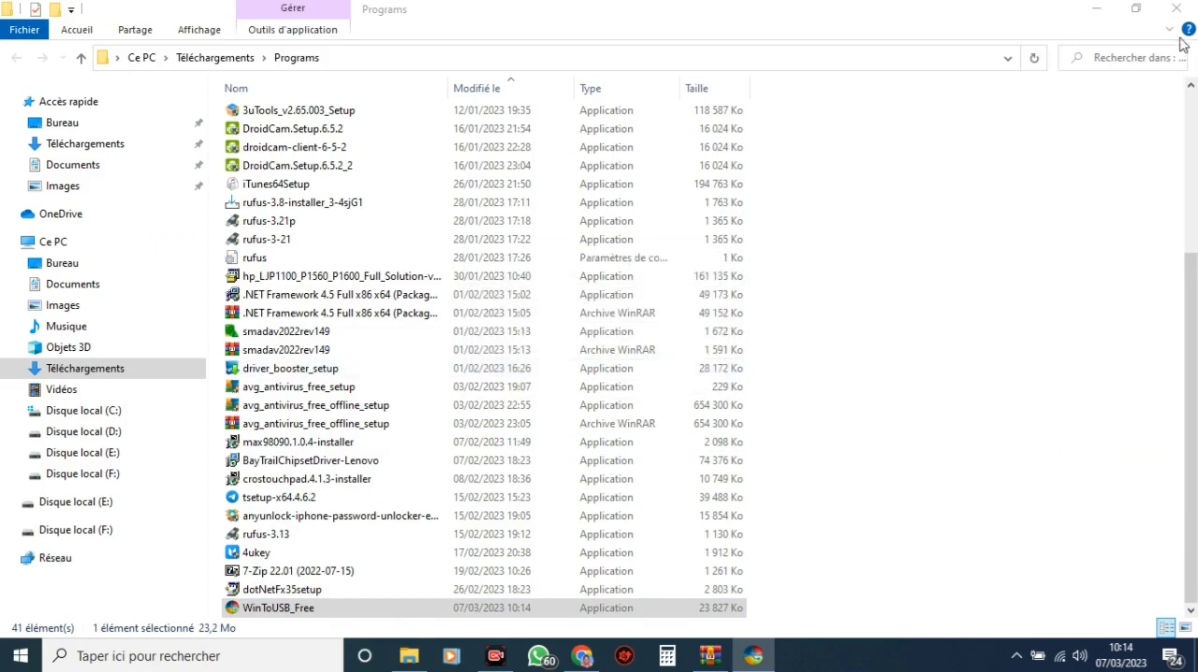
{"action": "left_click", "coordinate": [1172, 9]}
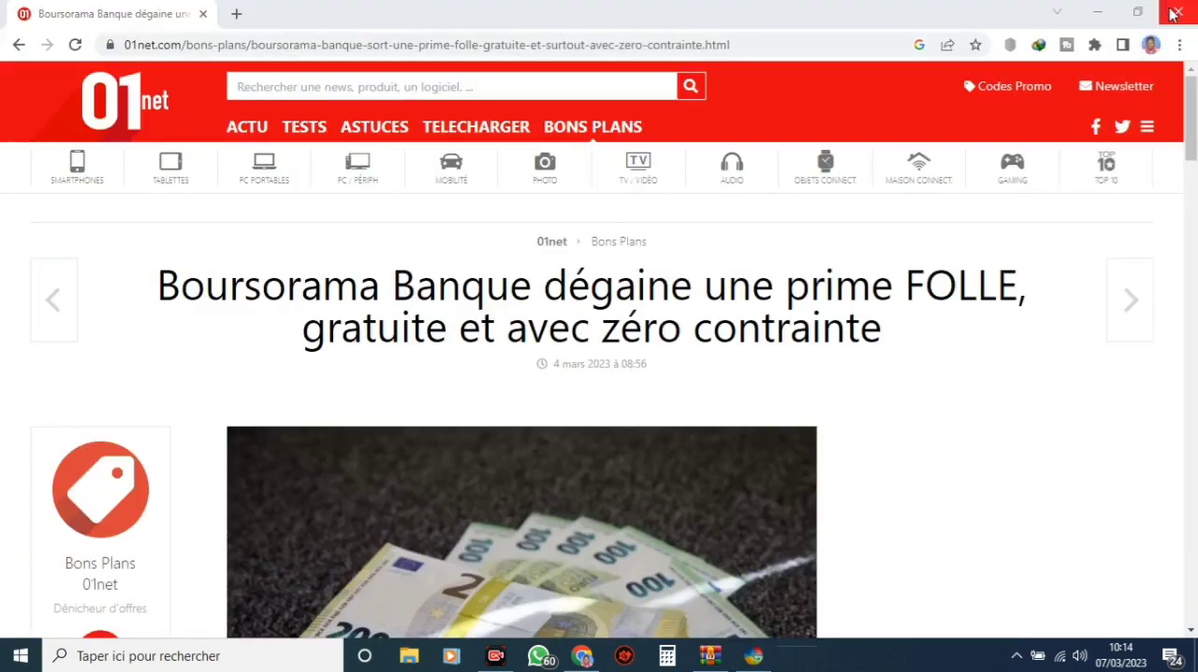
{"action": "left_click", "coordinate": [1175, 11]}
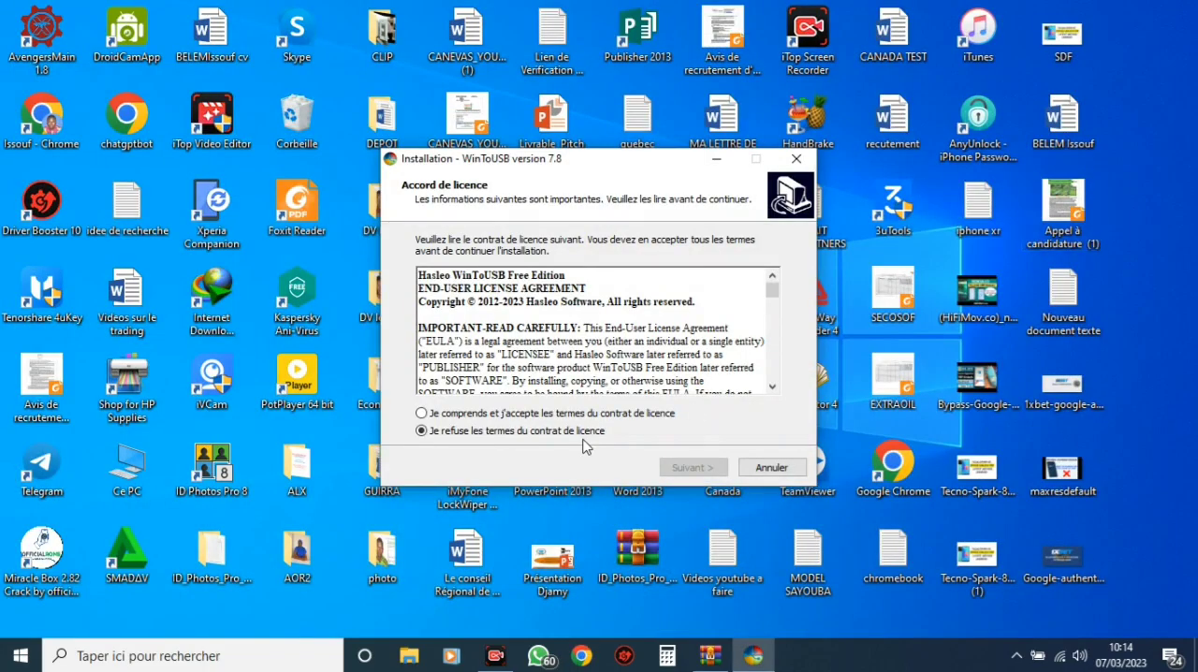
Accept the licence agreement, install WinToUSB in the default folder with a desktop icon, and close the web page opened by setup
{"action": "left_click", "coordinate": [500, 416]}
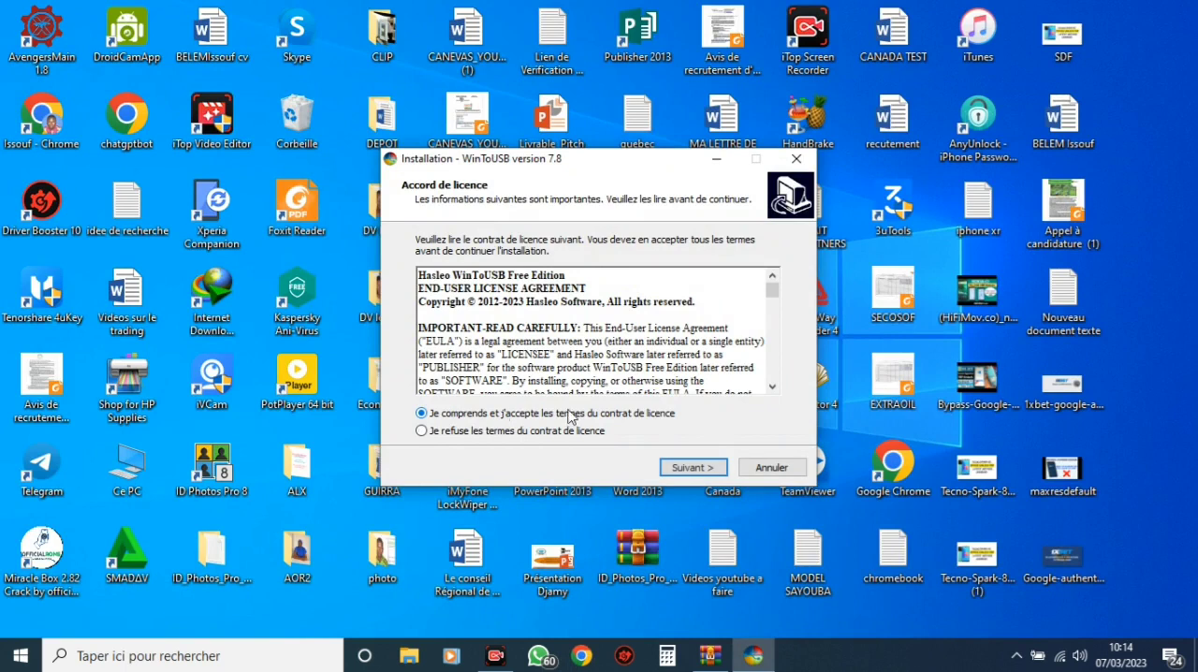
{"action": "left_click", "coordinate": [690, 469]}
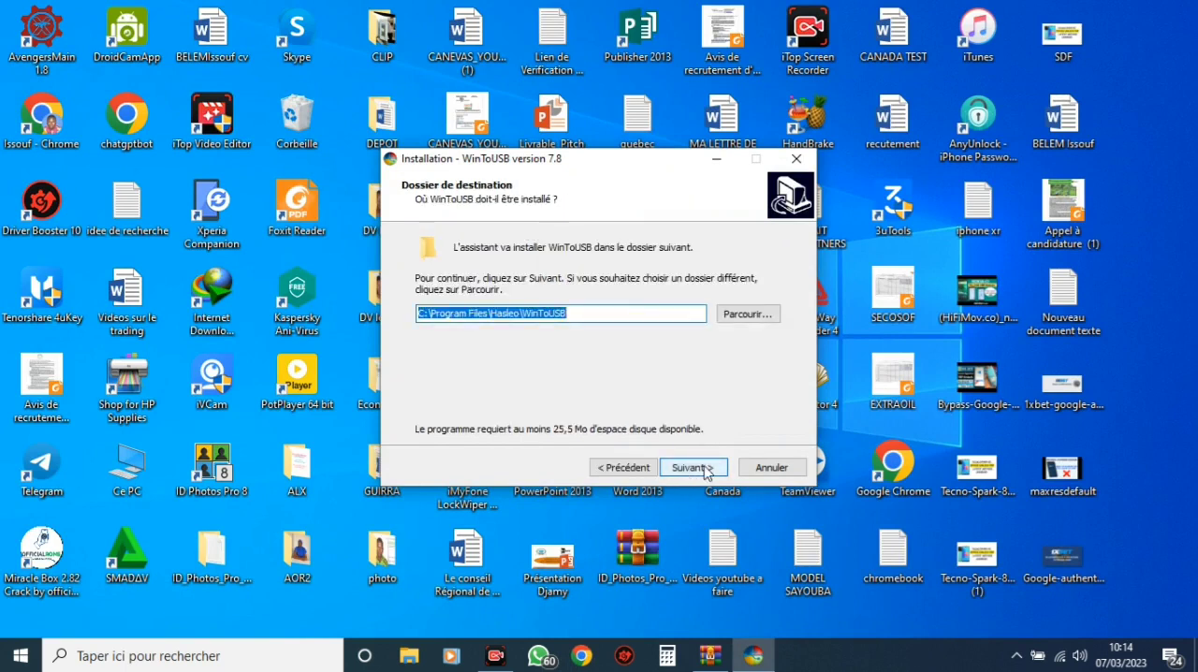
{"action": "left_click", "coordinate": [700, 470]}
{"action": "left_click", "coordinate": [703, 470]}
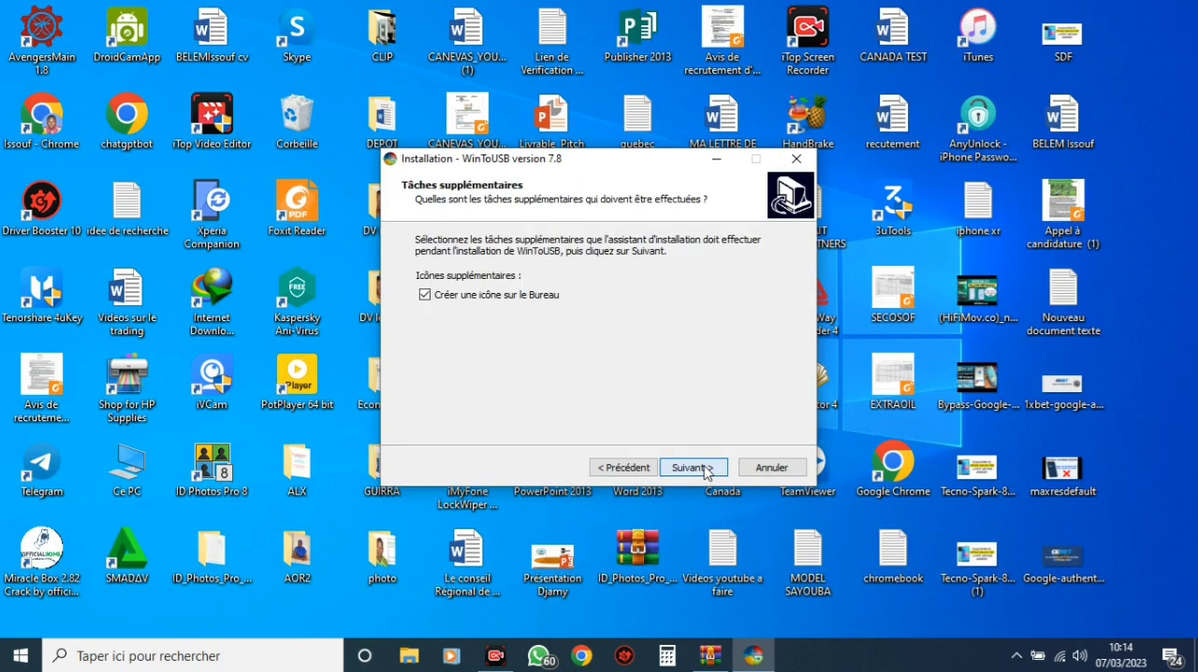
{"action": "left_click", "coordinate": [707, 472]}
{"action": "left_click", "coordinate": [694, 467]}
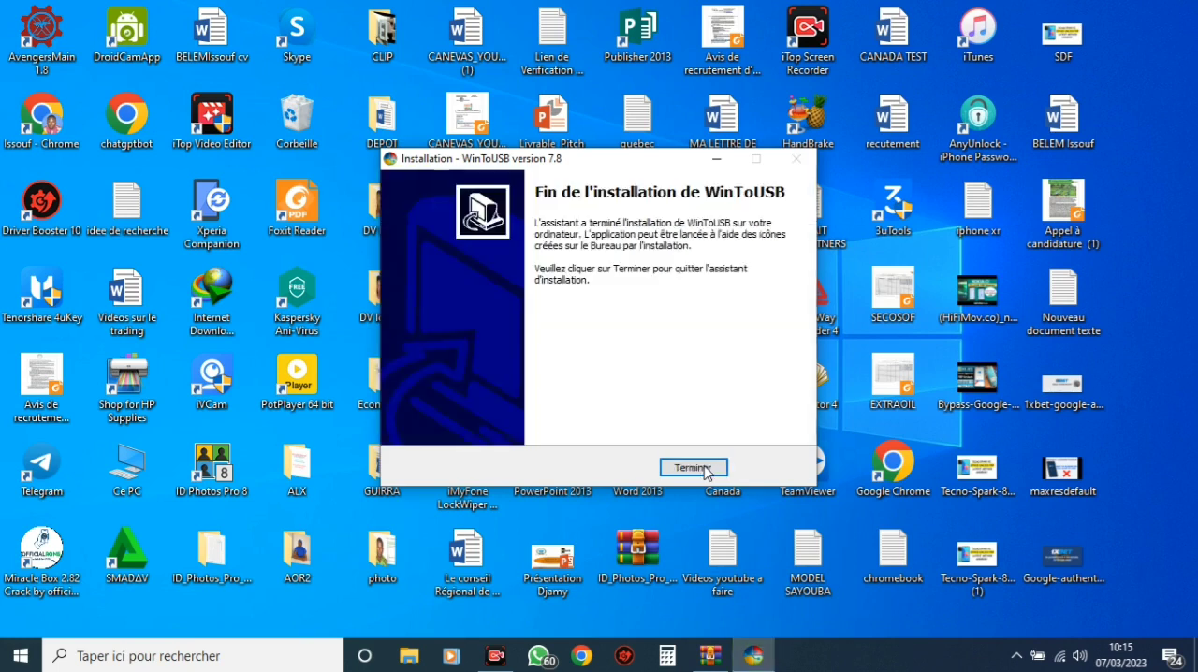
{"action": "left_click", "coordinate": [693, 465]}
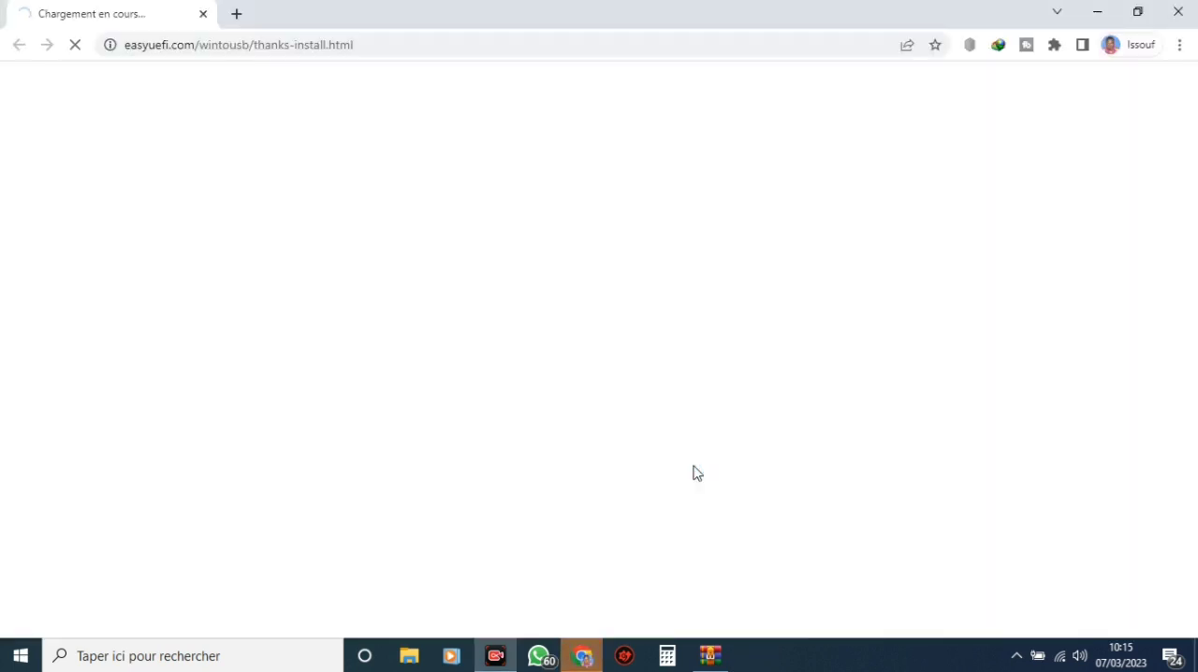
{"action": "left_click", "coordinate": [1181, 17]}
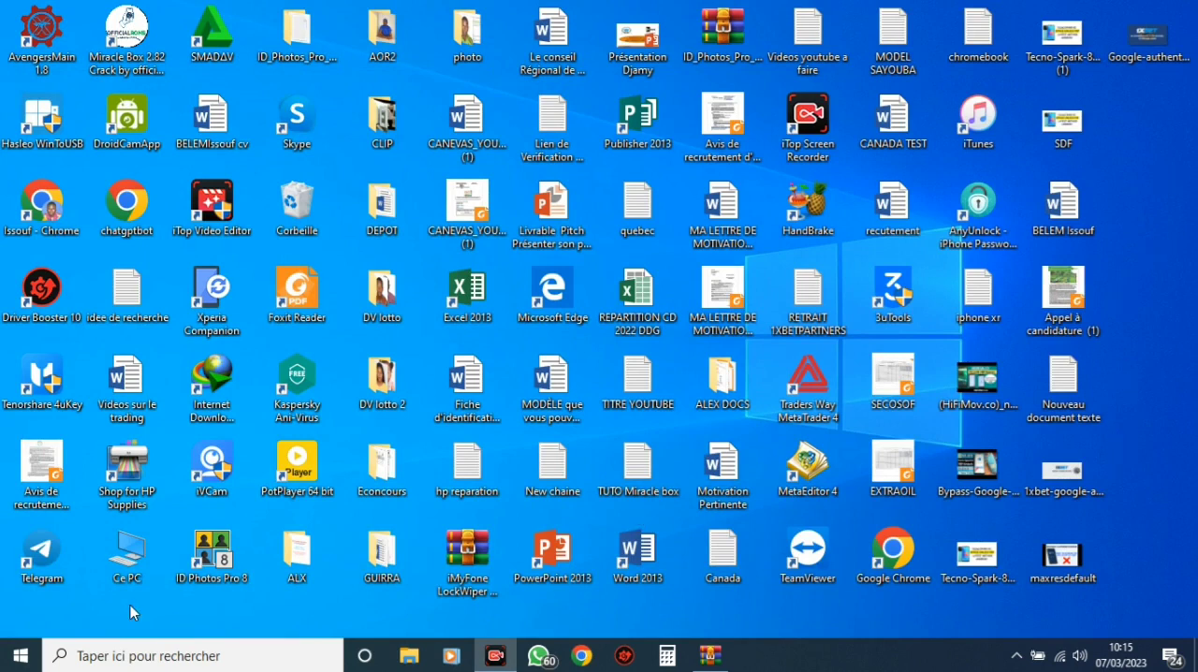
Look up the installed program in Windows Search with "wint", and close the search
{"action": "left_click", "coordinate": [120, 664]}
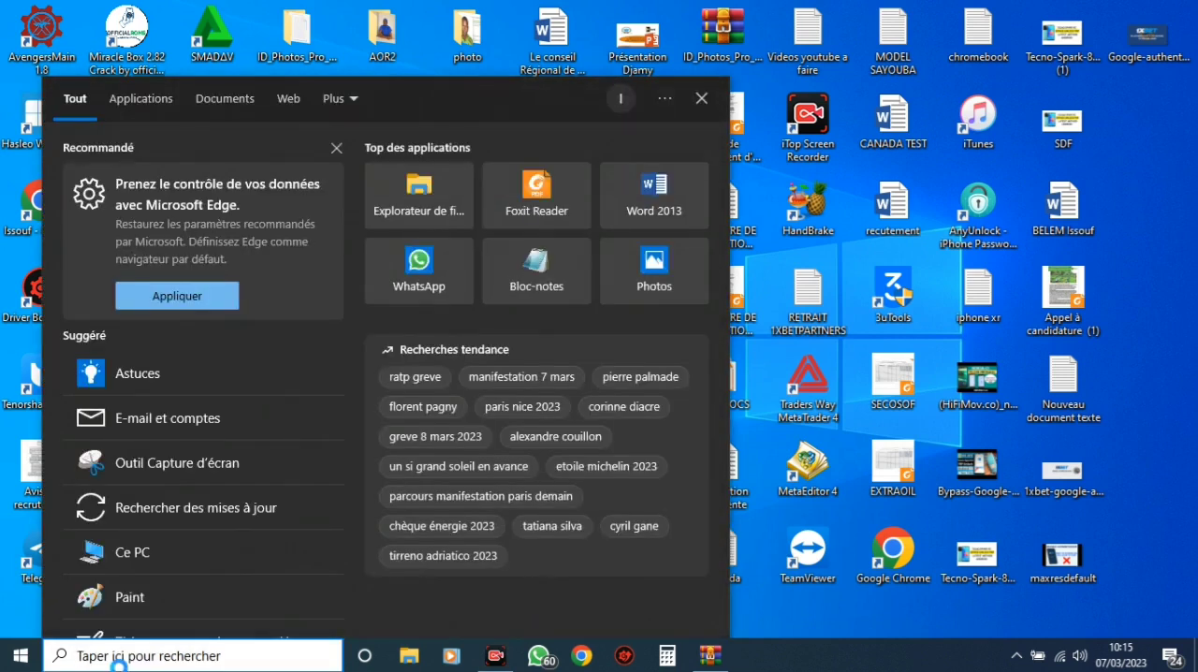
{"action": "type", "text": "win"}
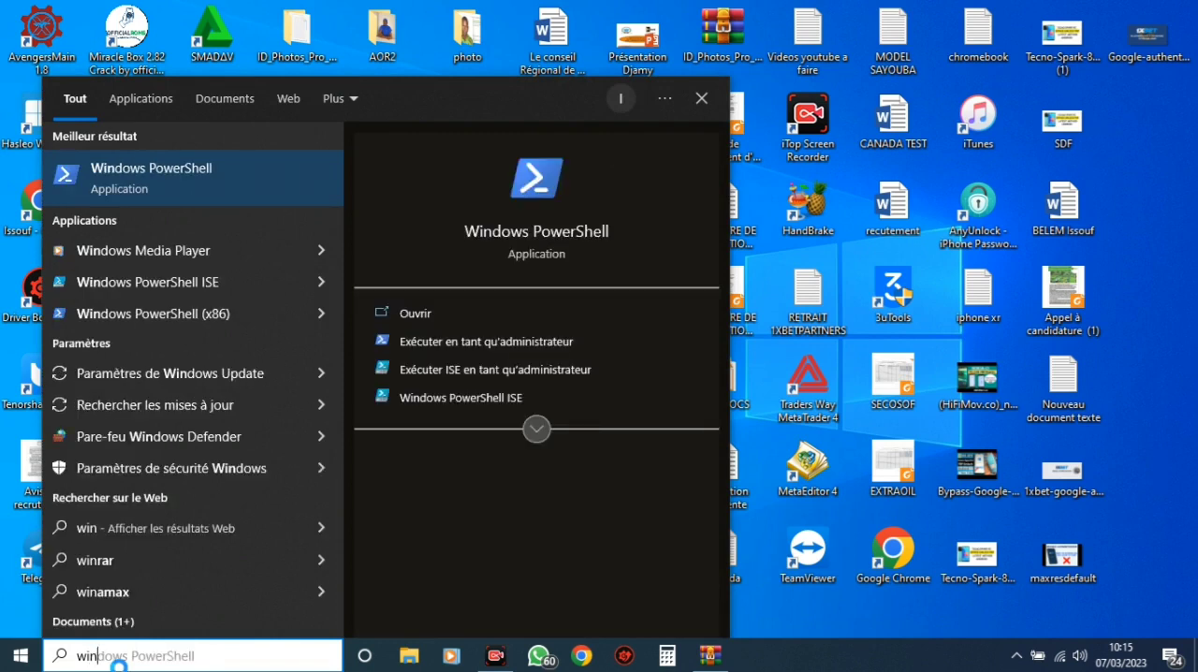
{"action": "type", "text": "t"}
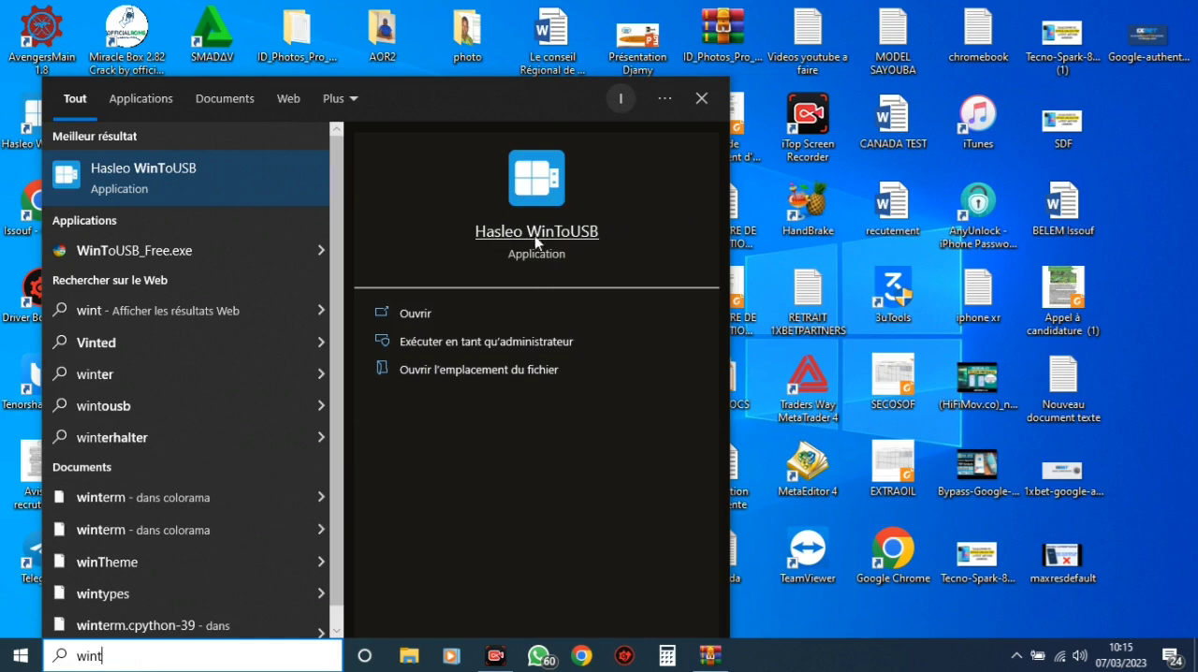
{"action": "left_click", "coordinate": [702, 99]}
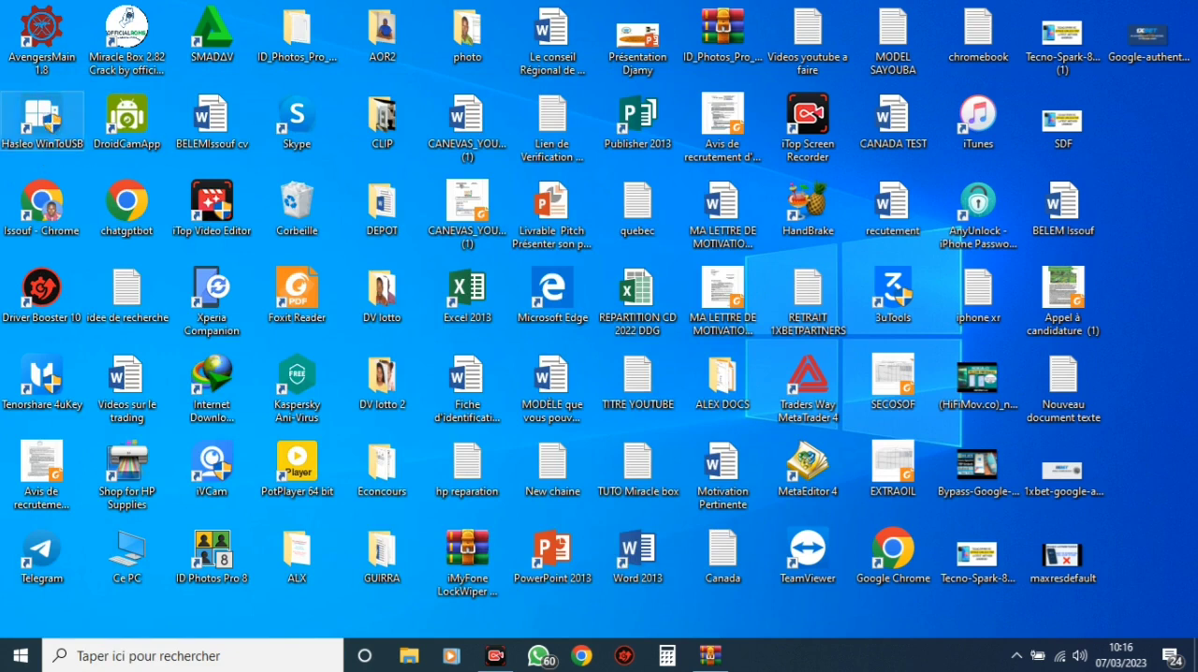
Launch Hasleo WinToUSB, close the help web page it opens, and choose the Windows sur USB mode
{"action": "left_click", "coordinate": [538, 456]}
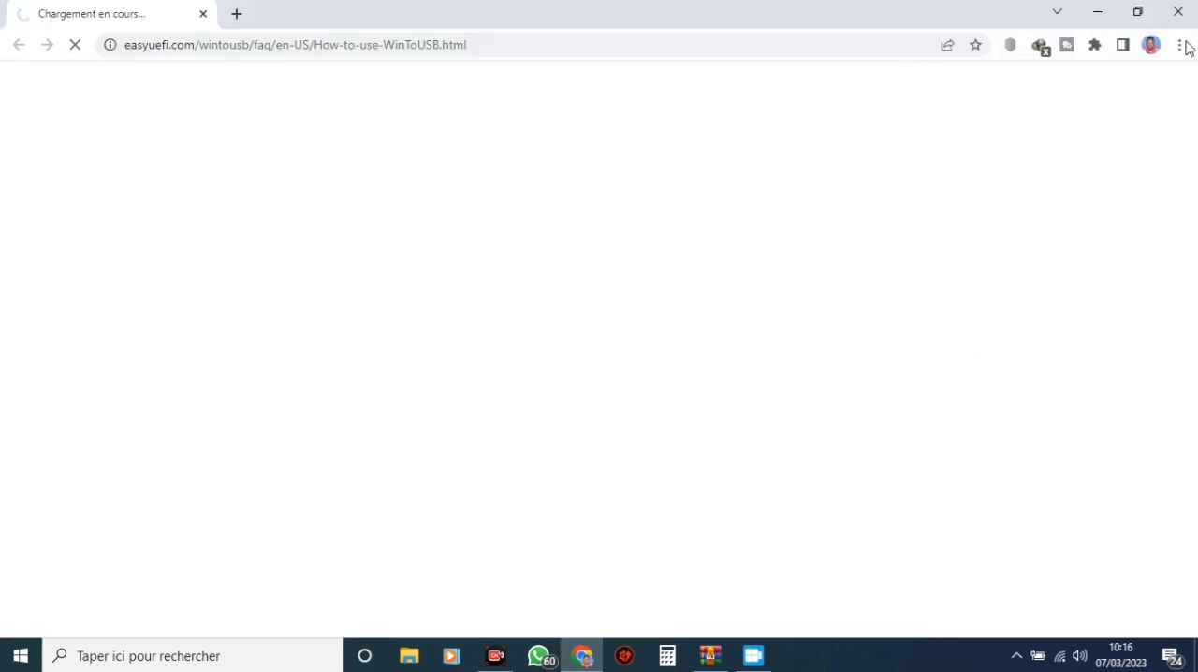
{"action": "left_click", "coordinate": [1186, 9]}
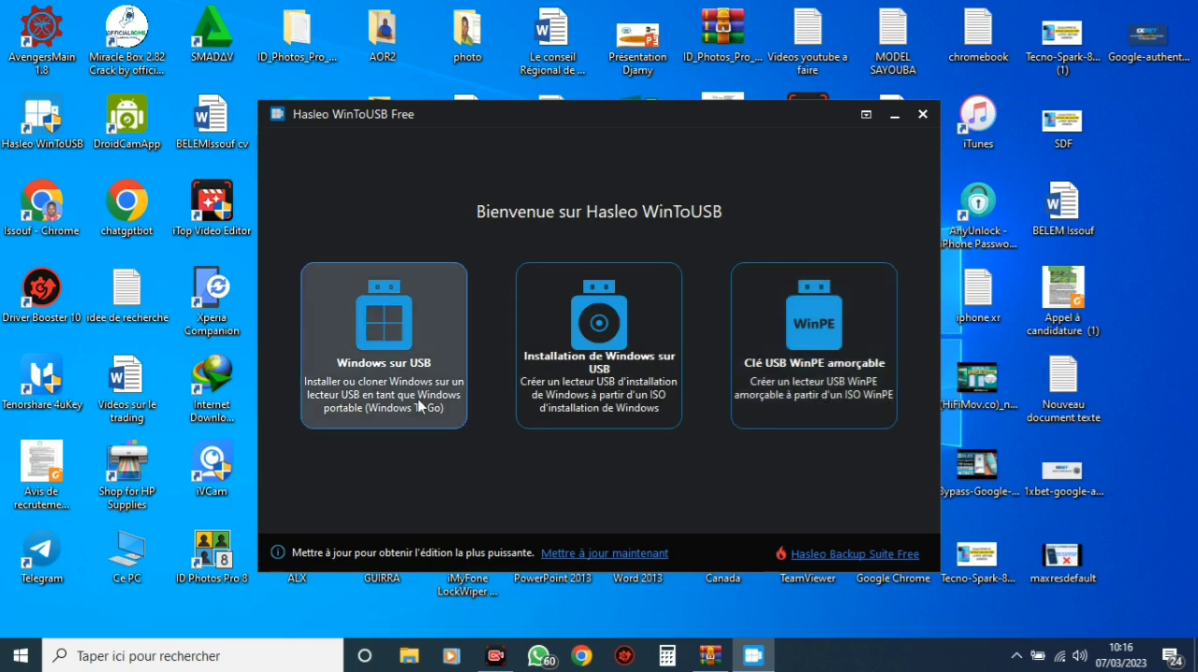
{"action": "left_click", "coordinate": [374, 373]}
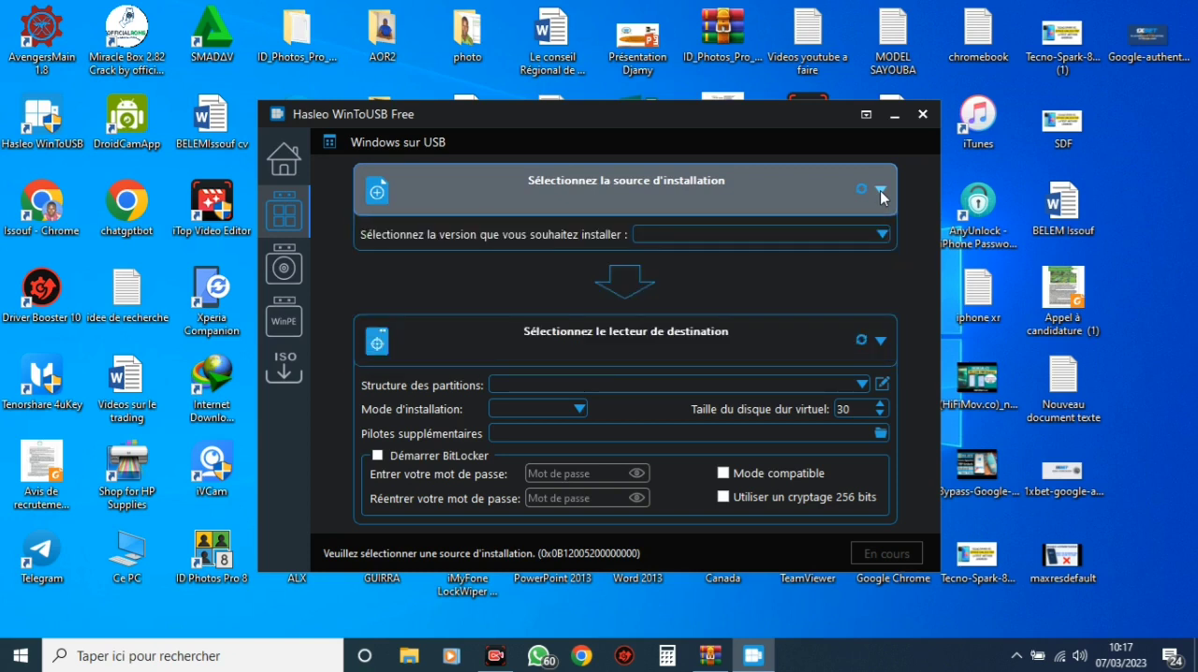
Examine the available installation source options for Windows sur USB
{"action": "left_click", "coordinate": [881, 193]}
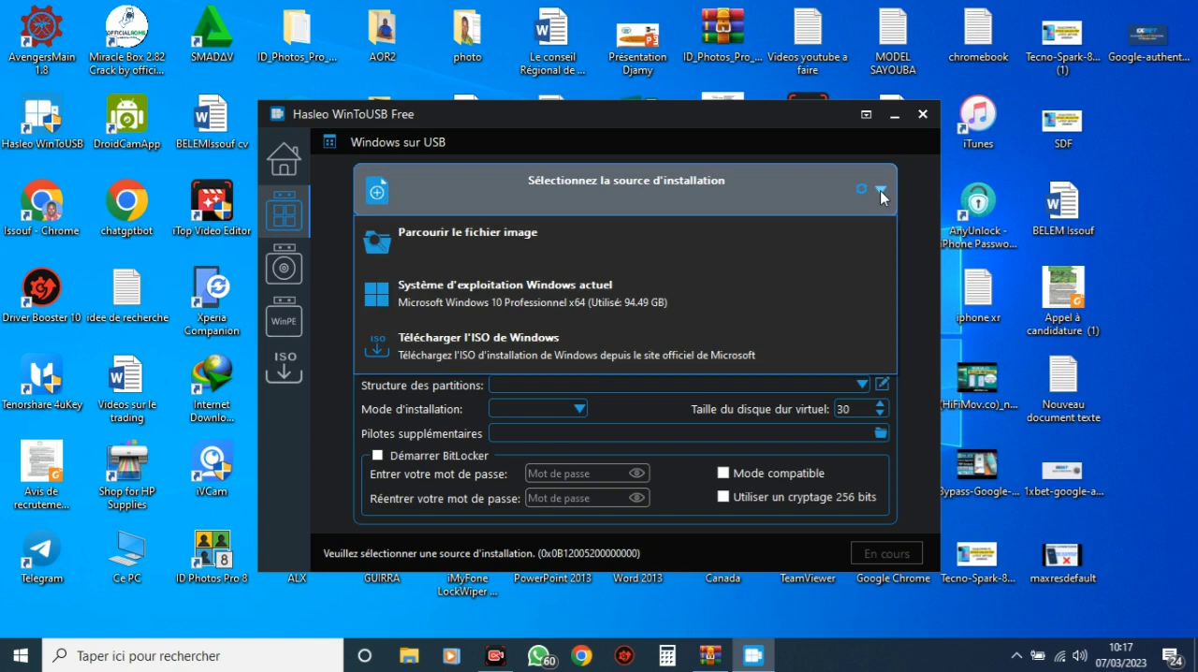
{"action": "left_click", "coordinate": [880, 191]}
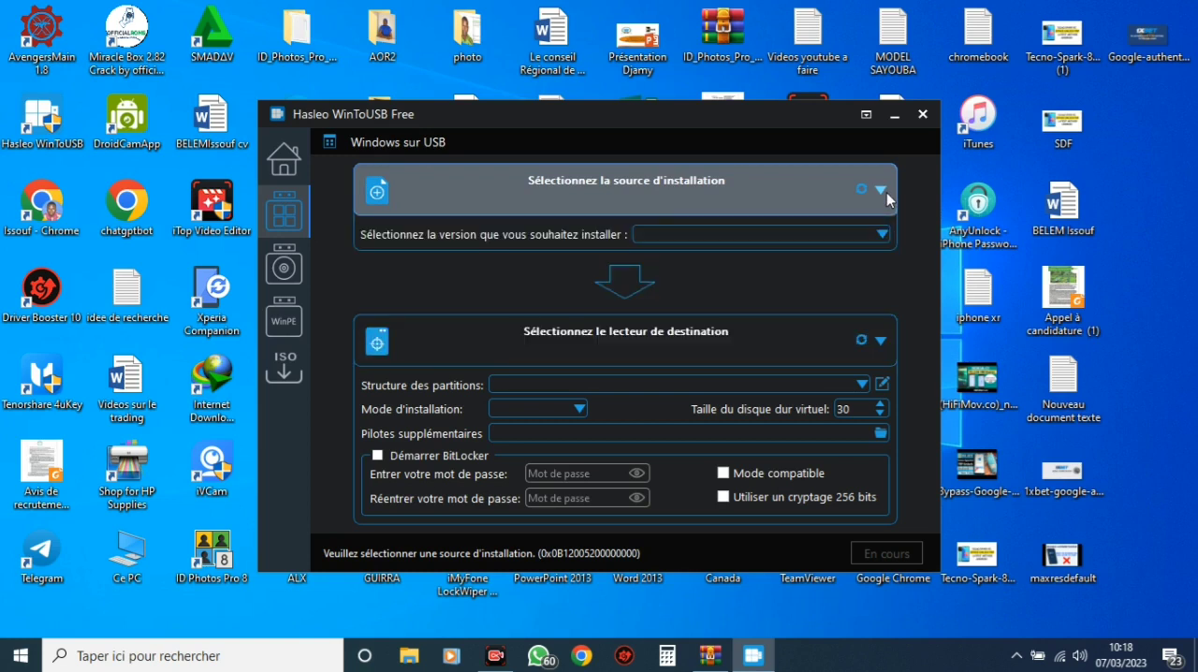
{"action": "left_click", "coordinate": [881, 190]}
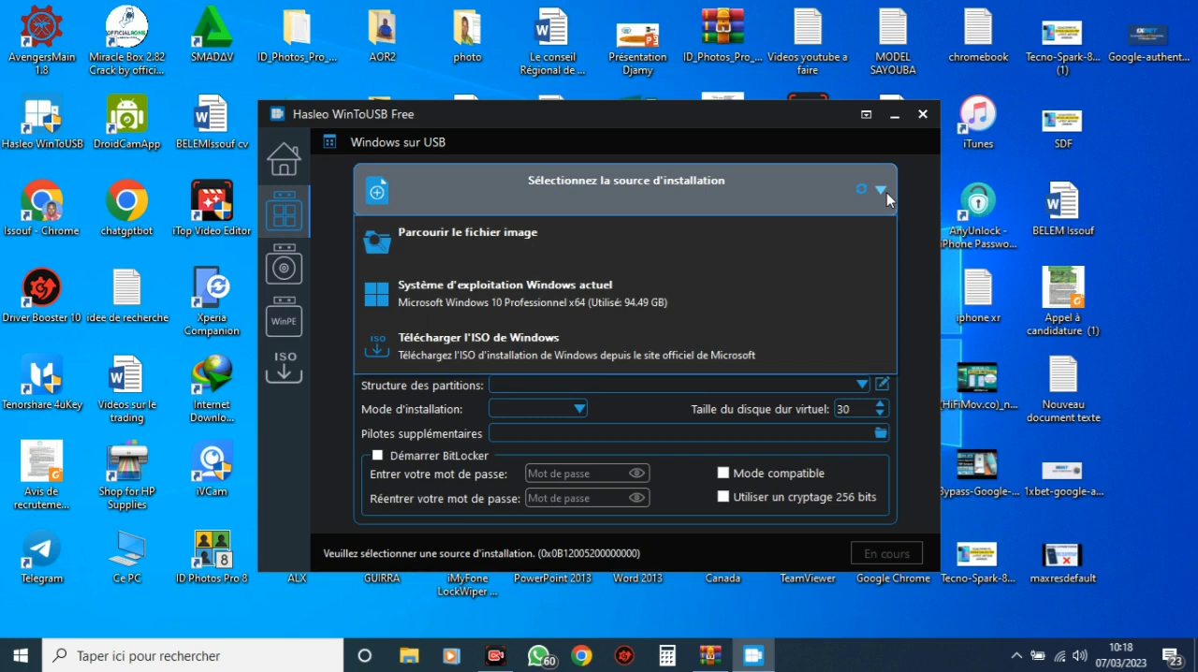
{"action": "left_click", "coordinate": [884, 191]}
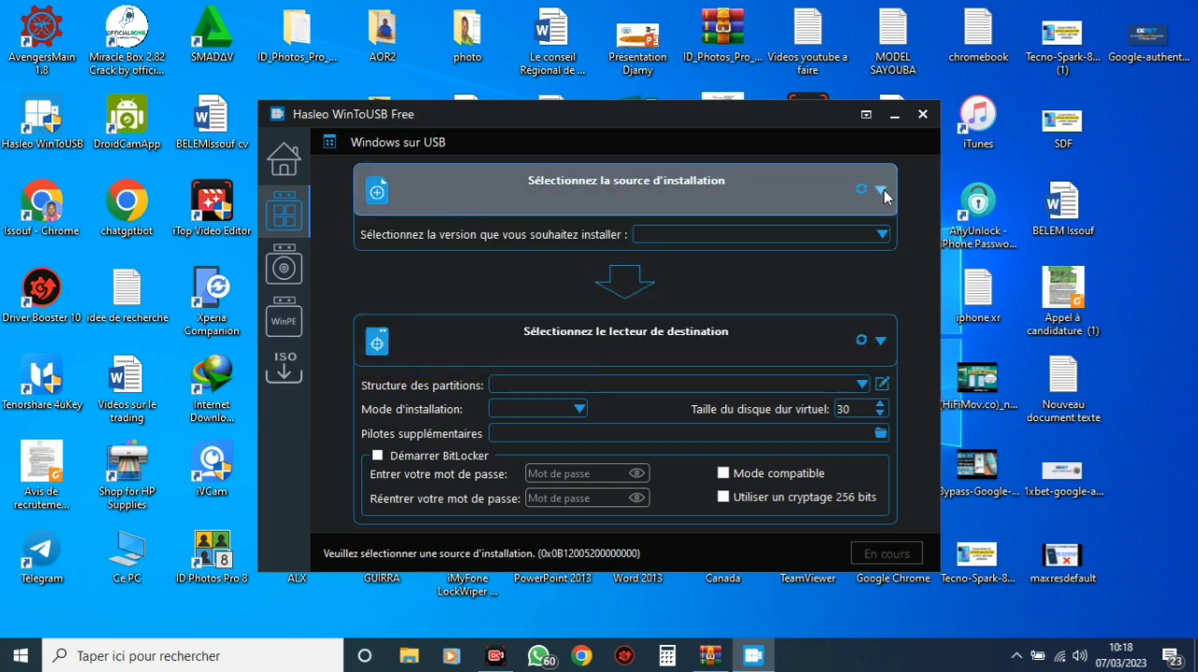
{"action": "left_click", "coordinate": [374, 204]}
{"action": "left_click", "coordinate": [373, 203]}
{"action": "left_click", "coordinate": [373, 203]}
{"action": "left_click", "coordinate": [373, 203]}
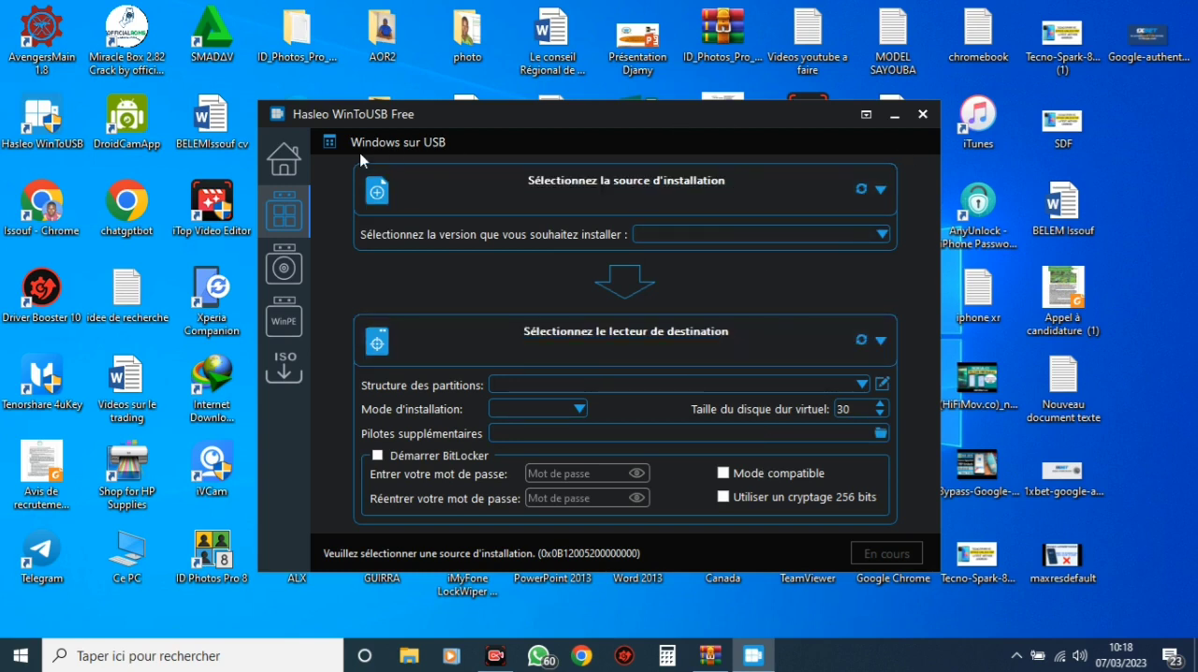
{"action": "left_click", "coordinate": [284, 159]}
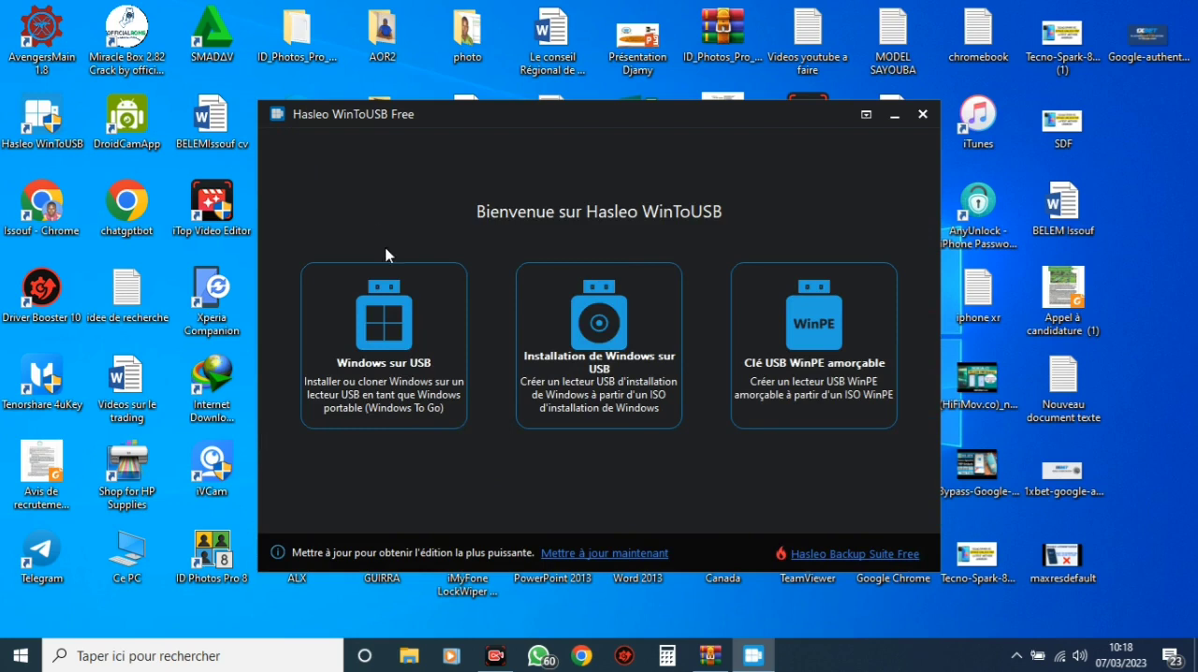
{"action": "left_click", "coordinate": [392, 341]}
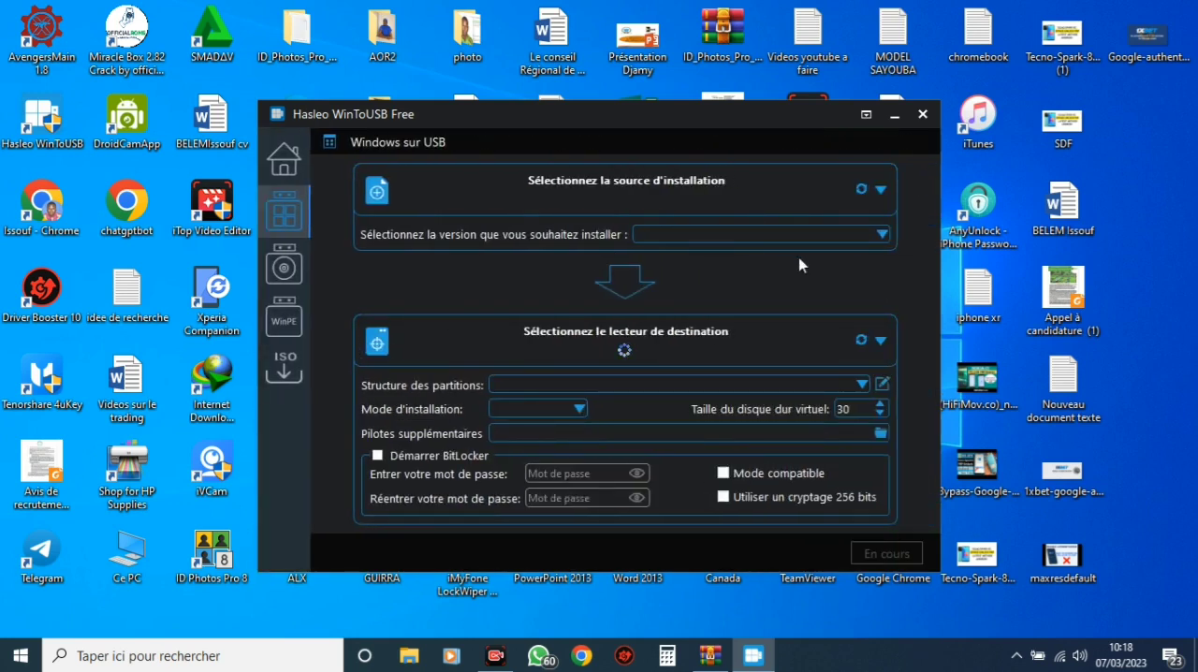
Load the image file "Windows 7 AiO v5" from the LOGICIELS folder on drive F: as the installation source
{"action": "left_click", "coordinate": [880, 190]}
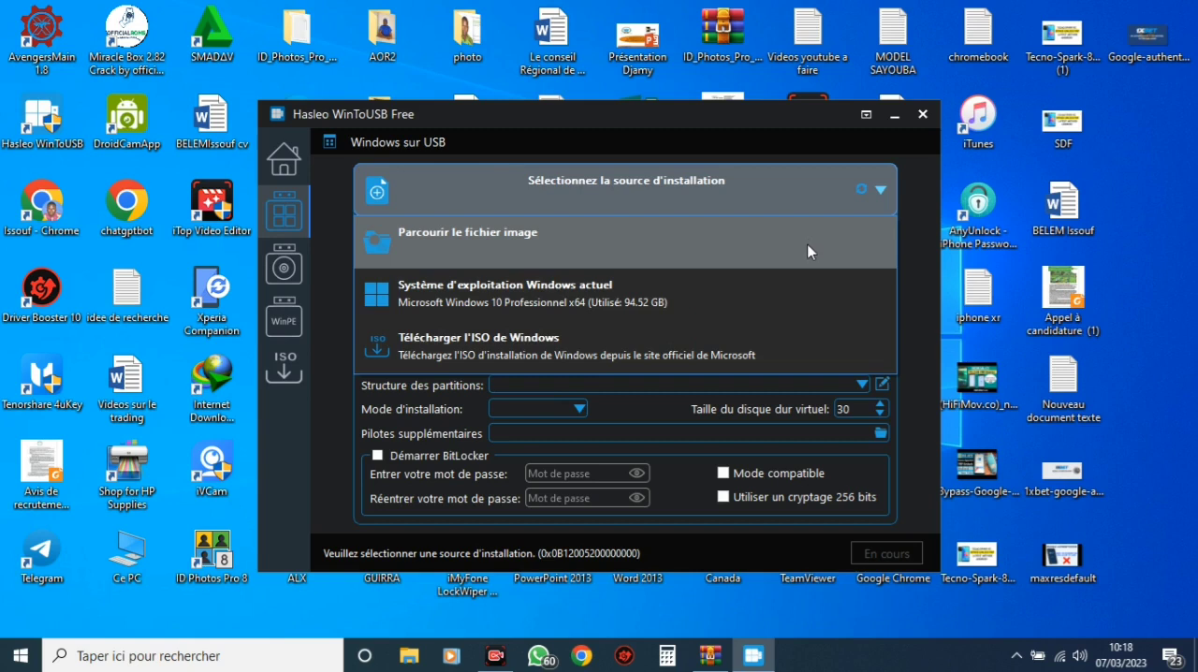
{"action": "left_click", "coordinate": [809, 250]}
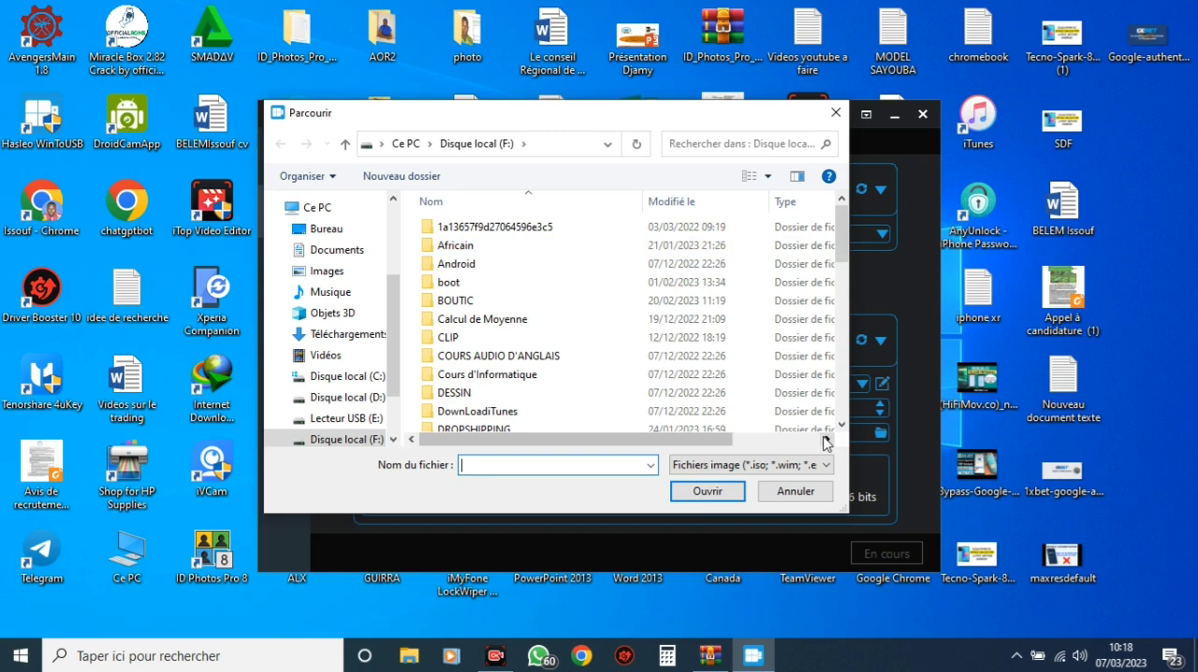
{"action": "left_click", "coordinate": [844, 419]}
{"action": "left_click", "coordinate": [843, 419]}
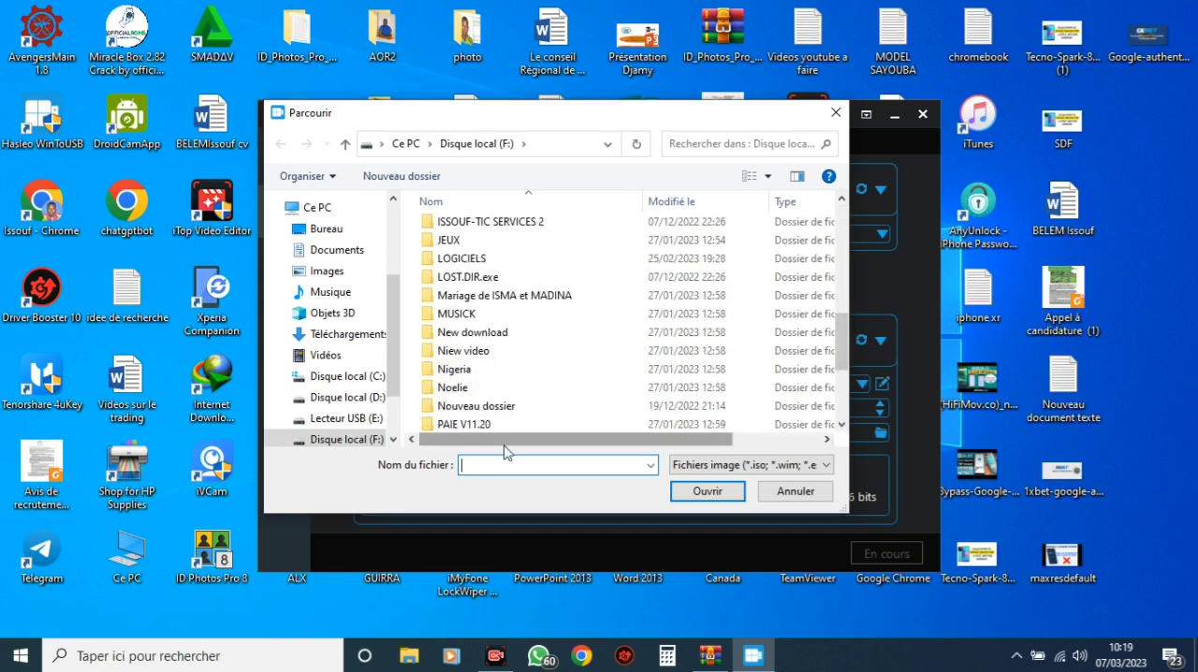
{"action": "left_click", "coordinate": [342, 418]}
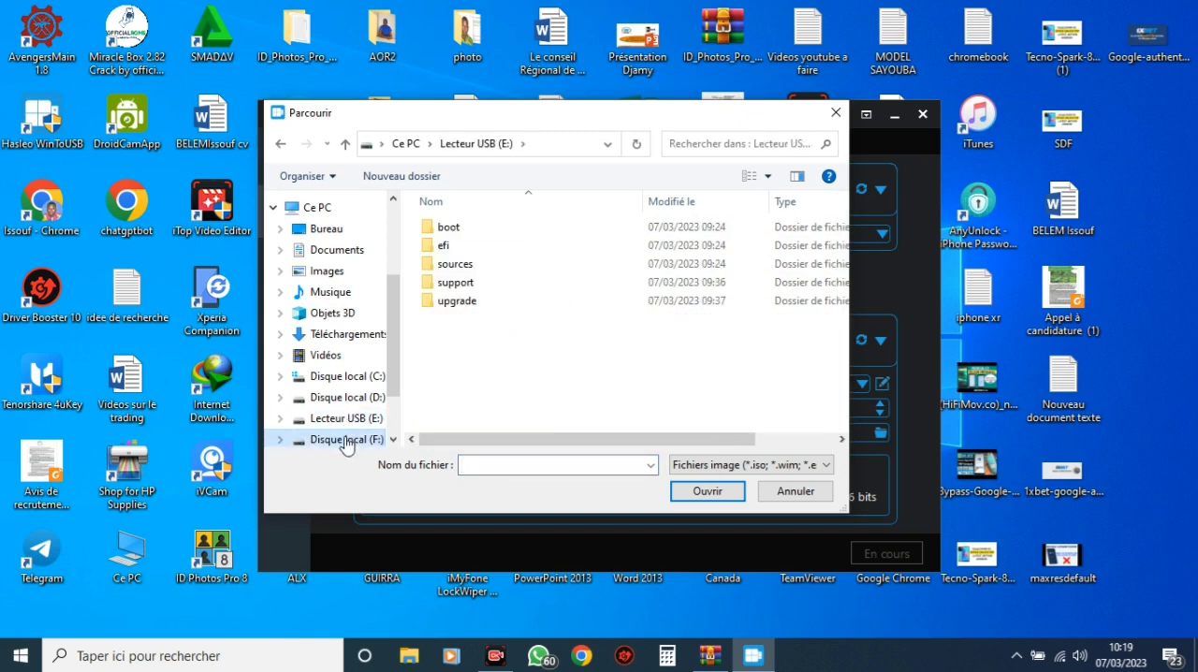
{"action": "left_click", "coordinate": [345, 440]}
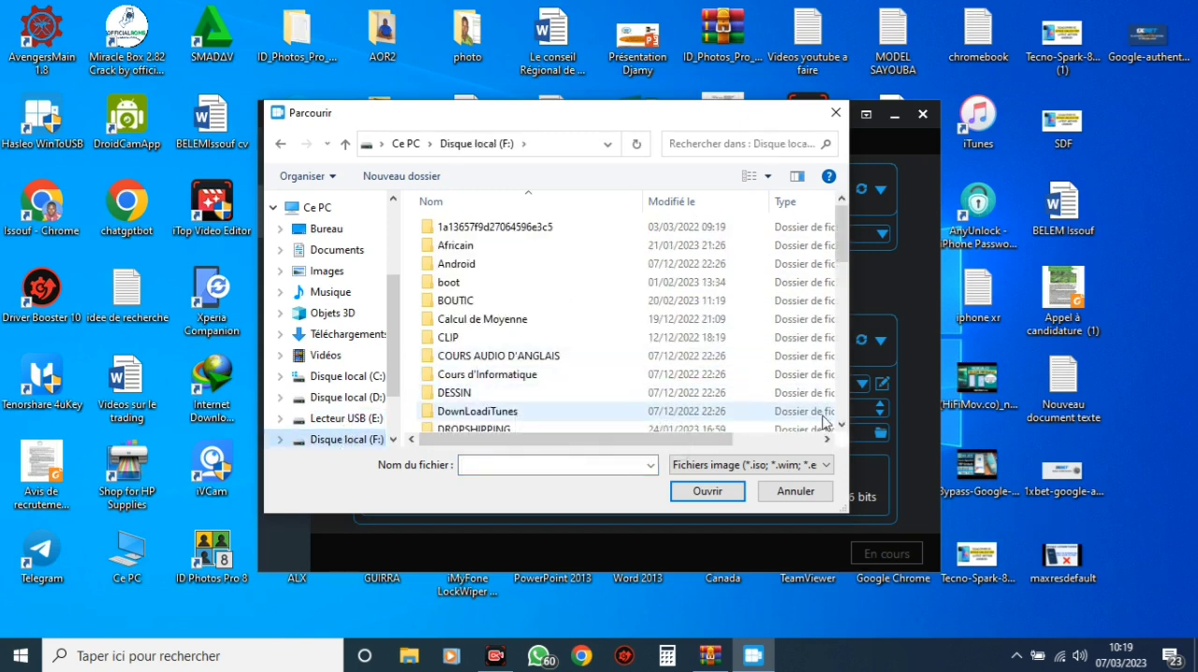
{"action": "left_click", "coordinate": [842, 418]}
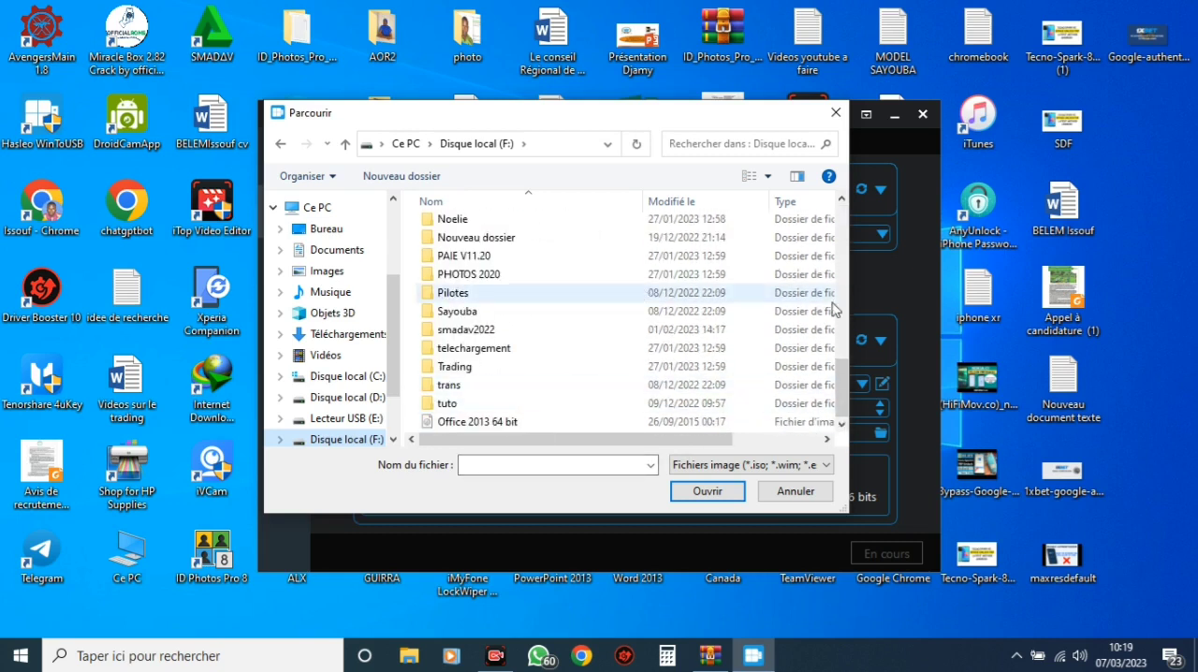
{"action": "scroll", "coordinate": [832, 309], "scroll_direction": "up", "scroll_amount": 5}
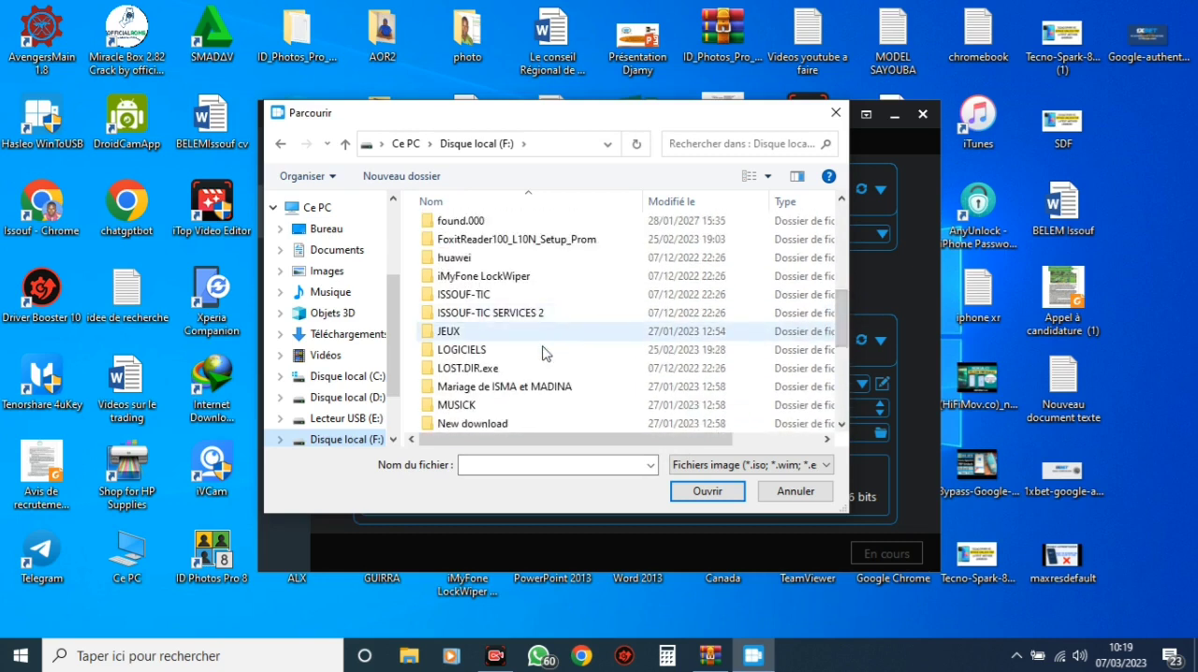
{"action": "double_click", "coordinate": [482, 350]}
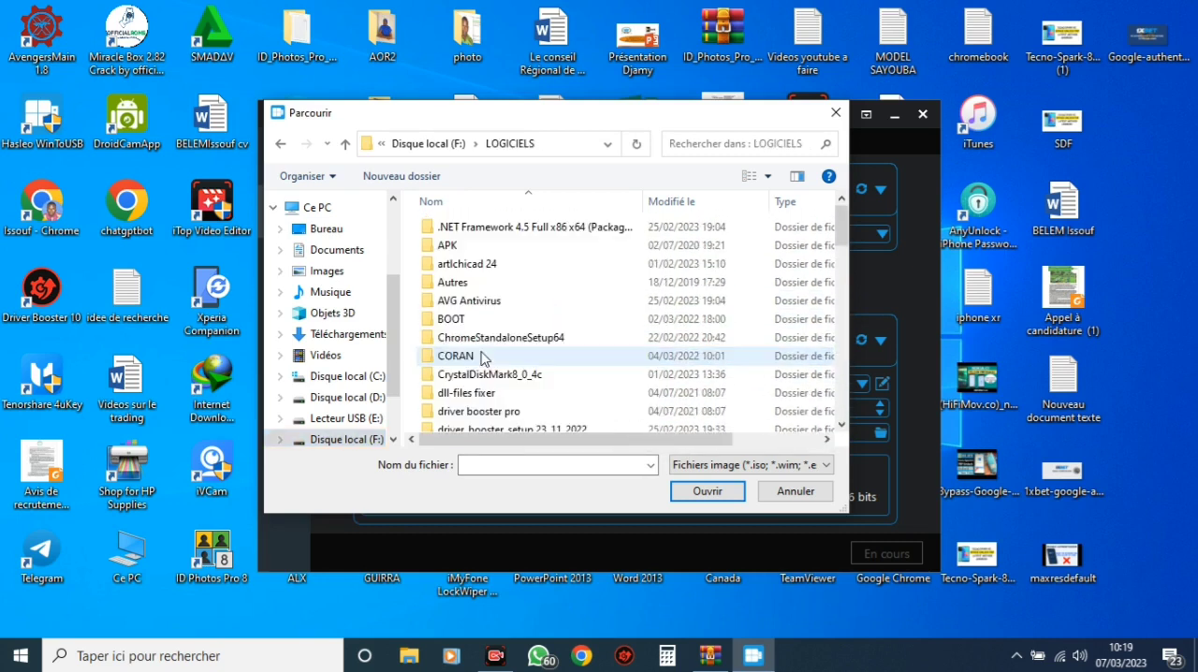
{"action": "left_click_drag", "start_coordinate": [842, 241], "coordinate": [858, 417]}
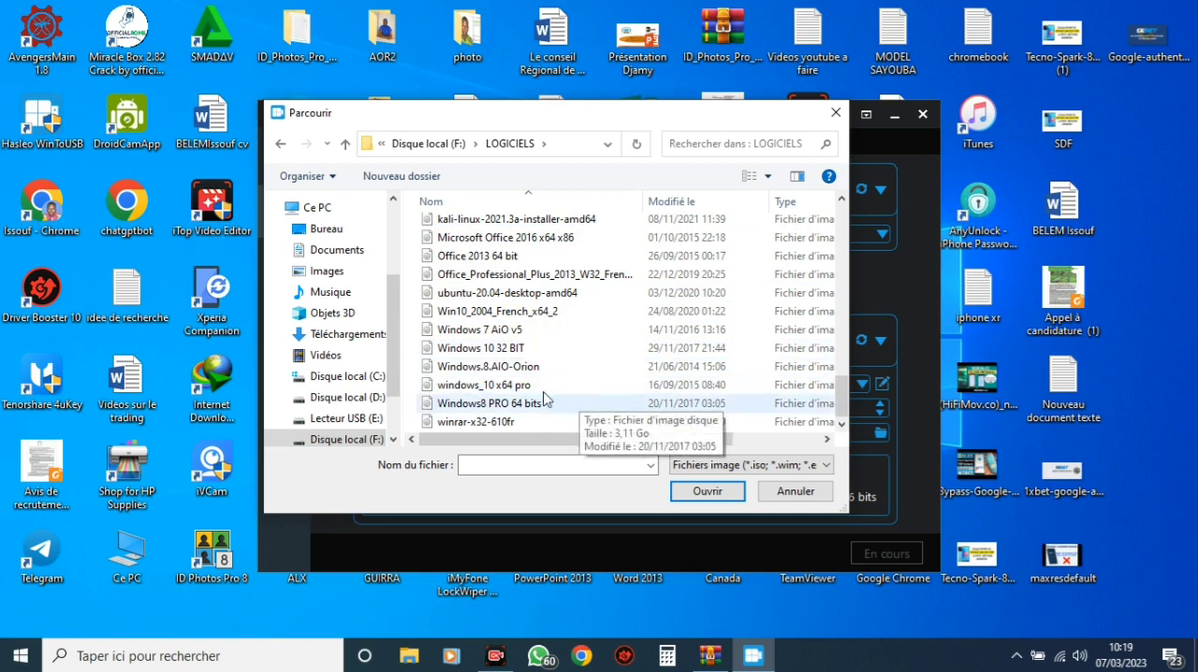
{"action": "left_click", "coordinate": [519, 333]}
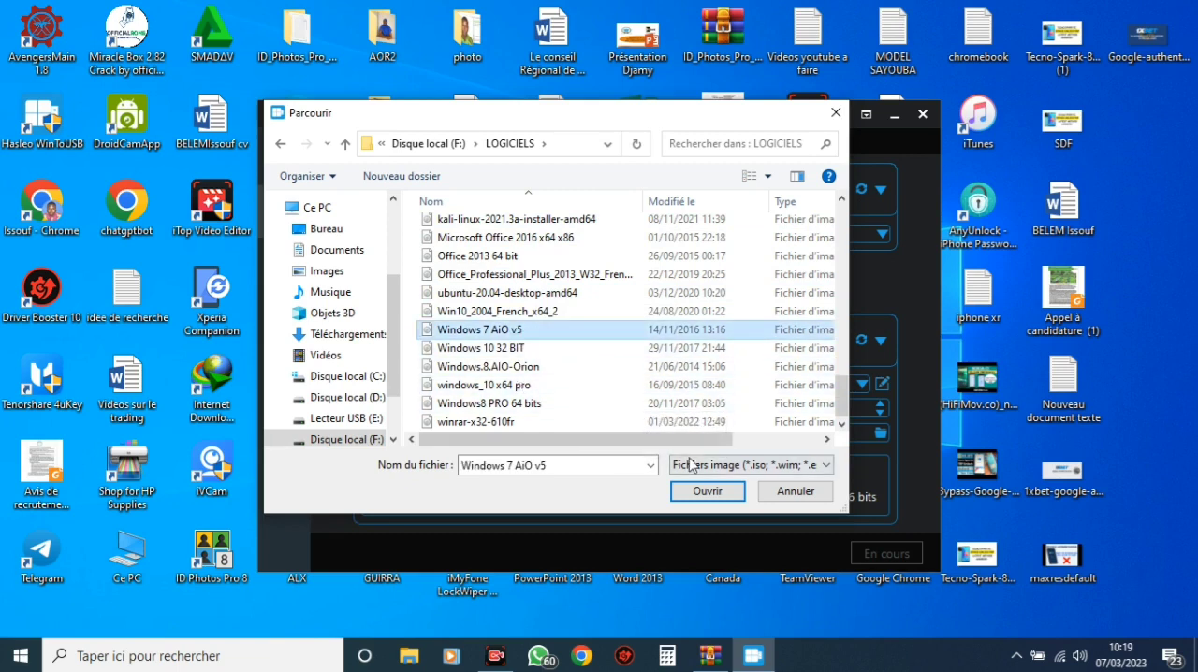
{"action": "left_click", "coordinate": [701, 494]}
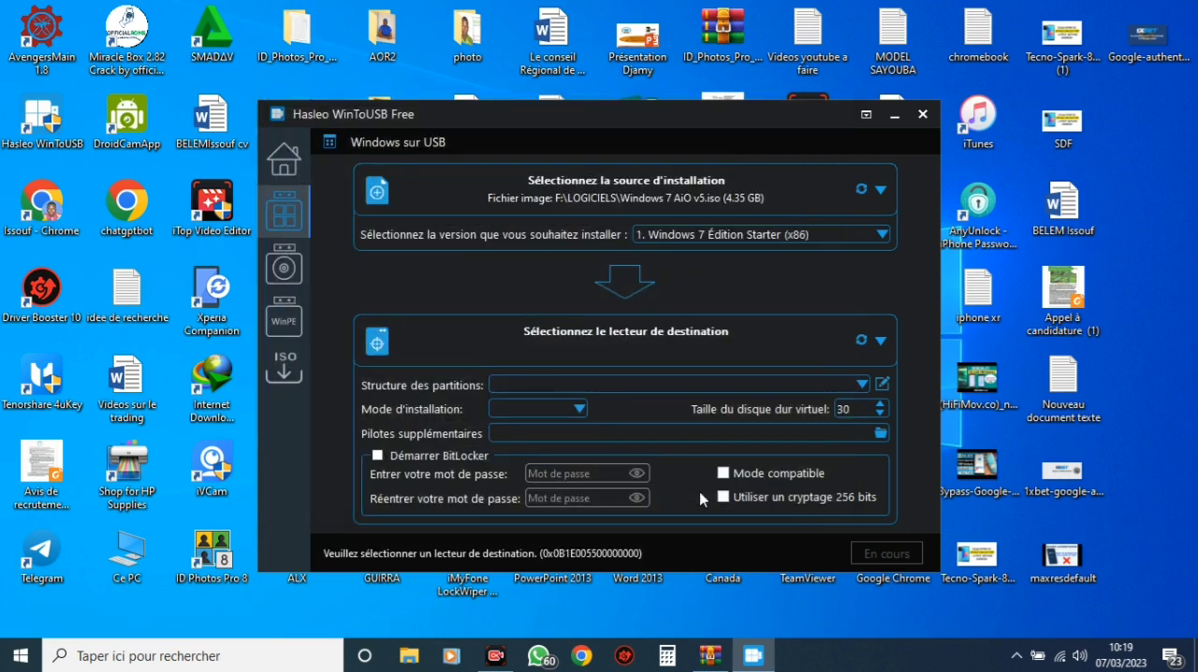
Choose "12. Windows 7 Professionnel (x64)" as the version to install
{"action": "left_click", "coordinate": [881, 235]}
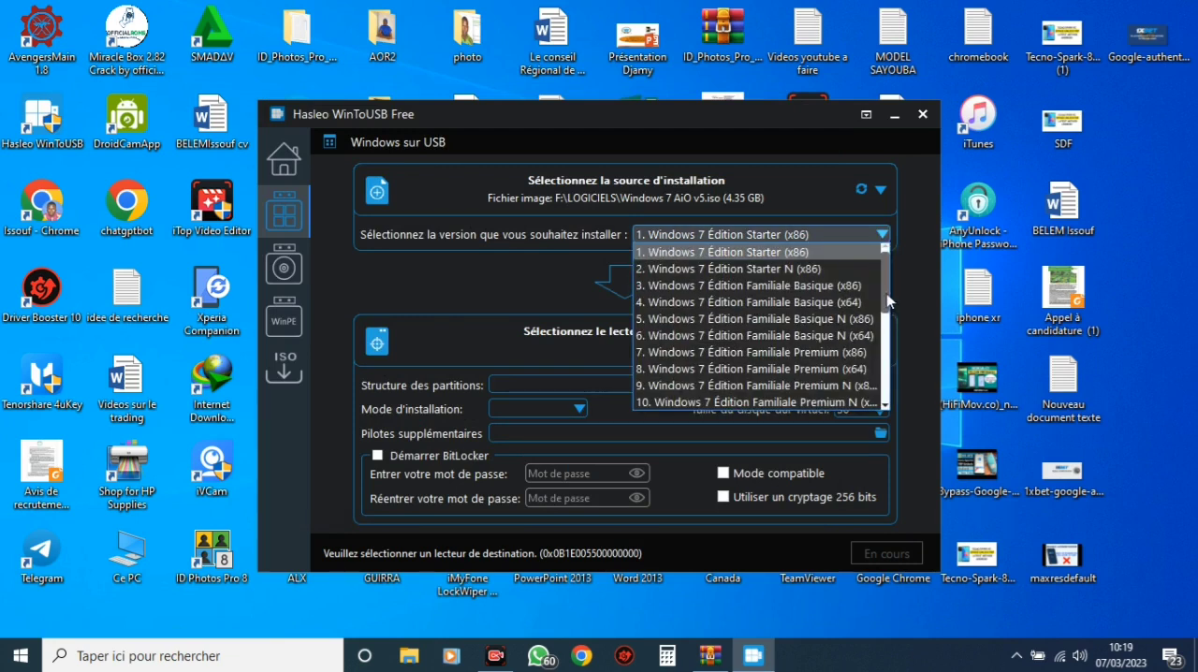
{"action": "left_click_drag", "start_coordinate": [886, 293], "coordinate": [877, 341]}
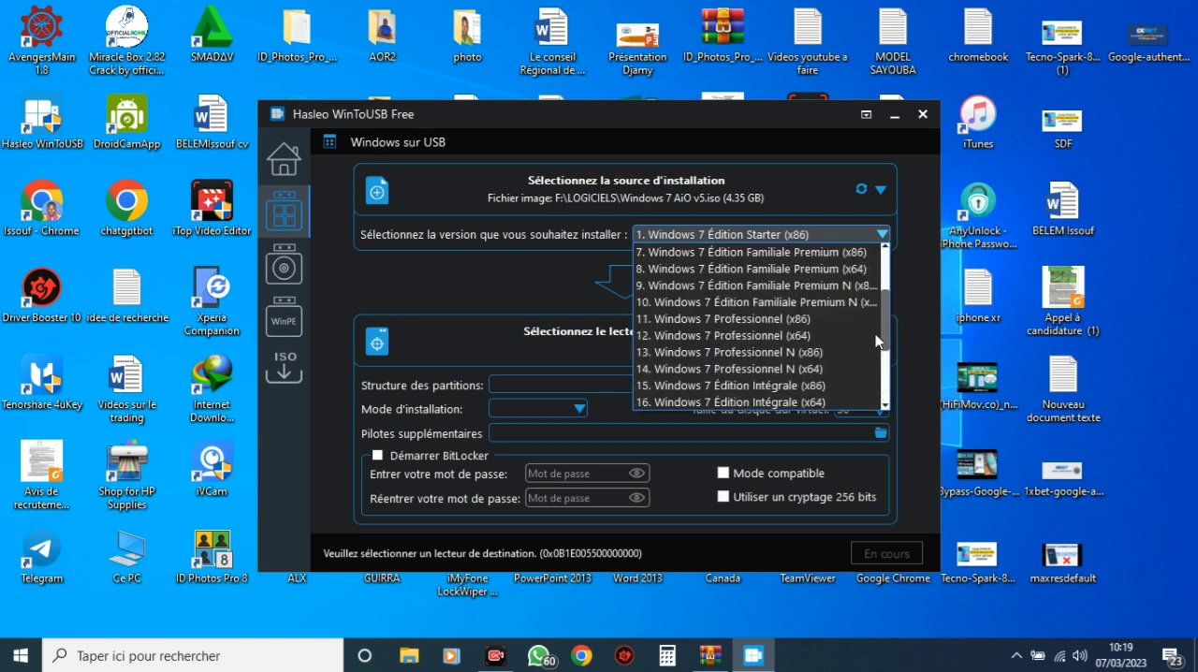
{"action": "left_click", "coordinate": [796, 333]}
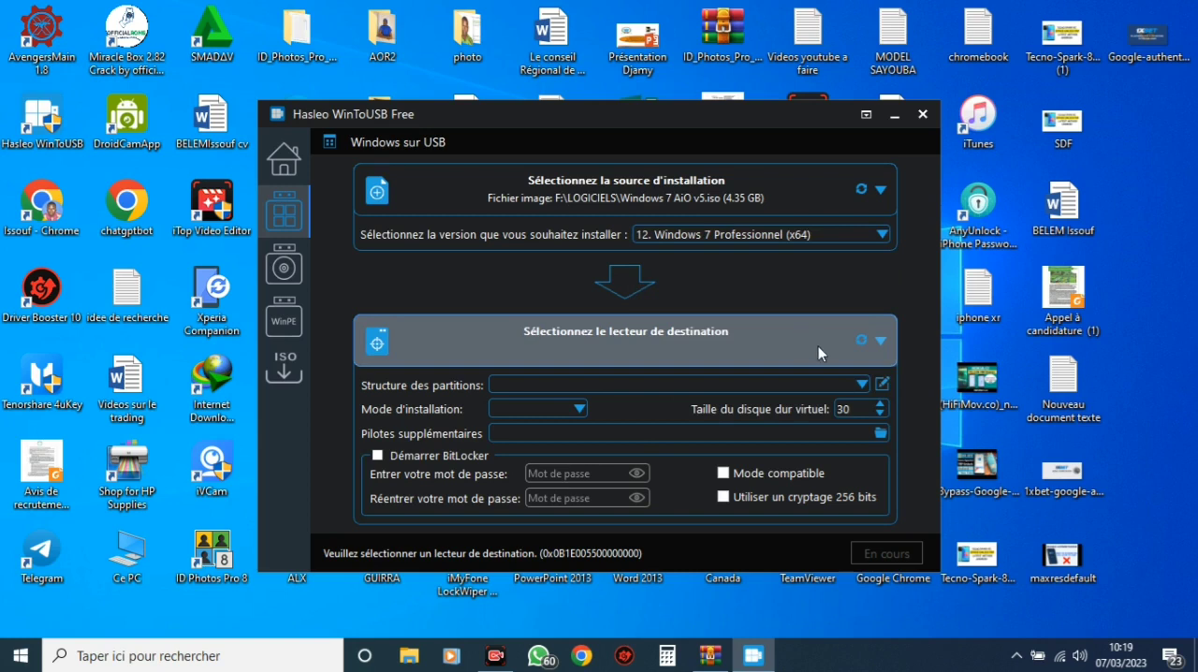
Select "Disque 3: General UDisk" as the destination drive and set its partition structure to MBR pour BIOS
{"action": "left_click", "coordinate": [883, 341]}
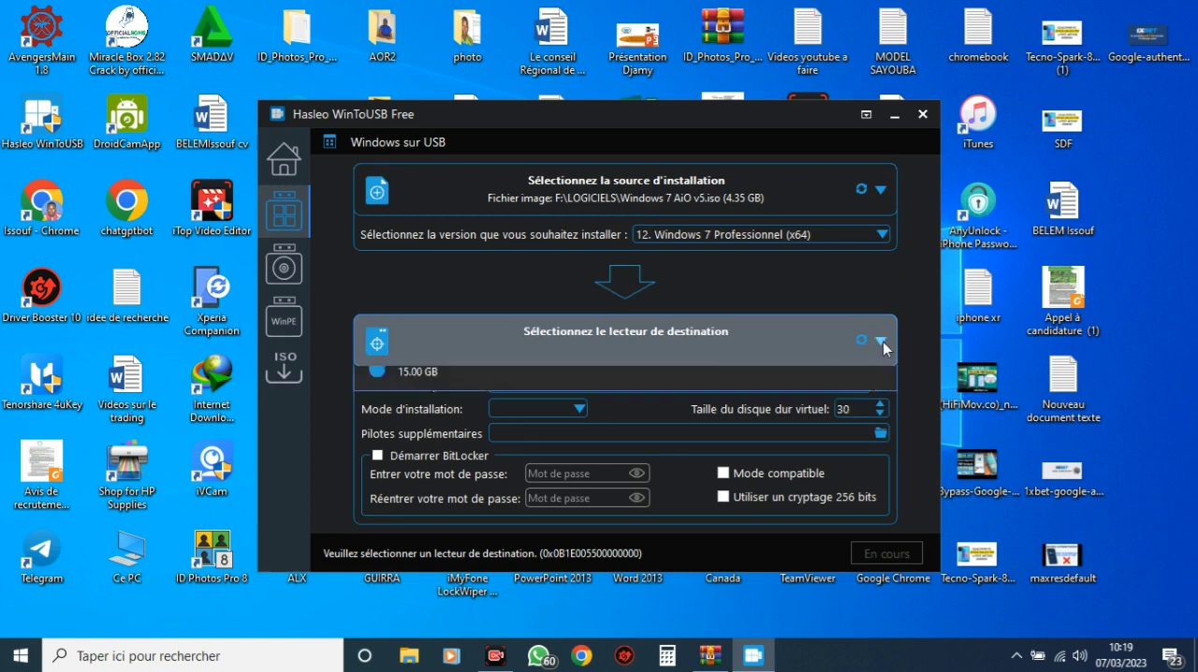
{"action": "left_click", "coordinate": [882, 342]}
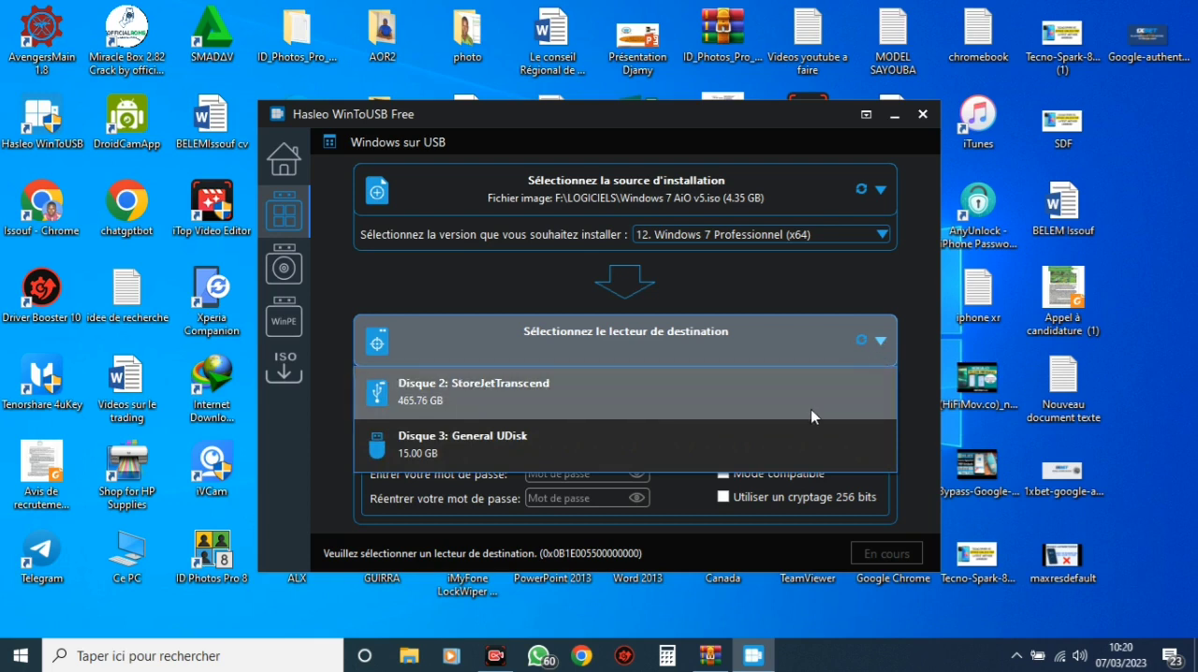
{"action": "left_click", "coordinate": [726, 448]}
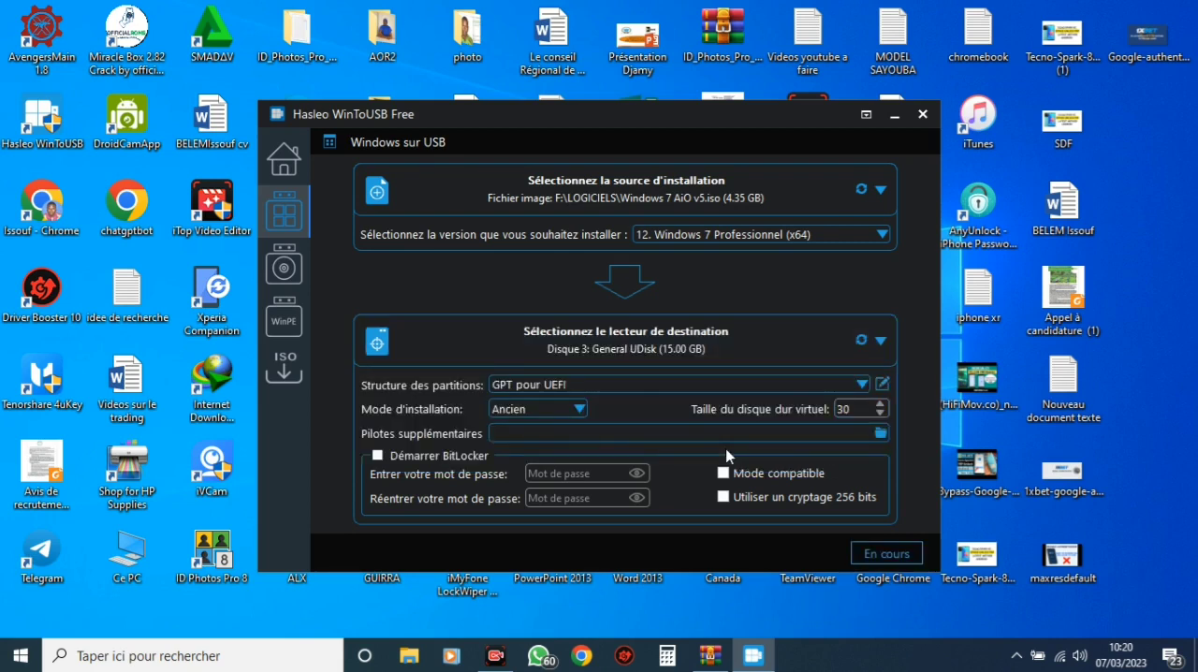
{"action": "left_click", "coordinate": [755, 390]}
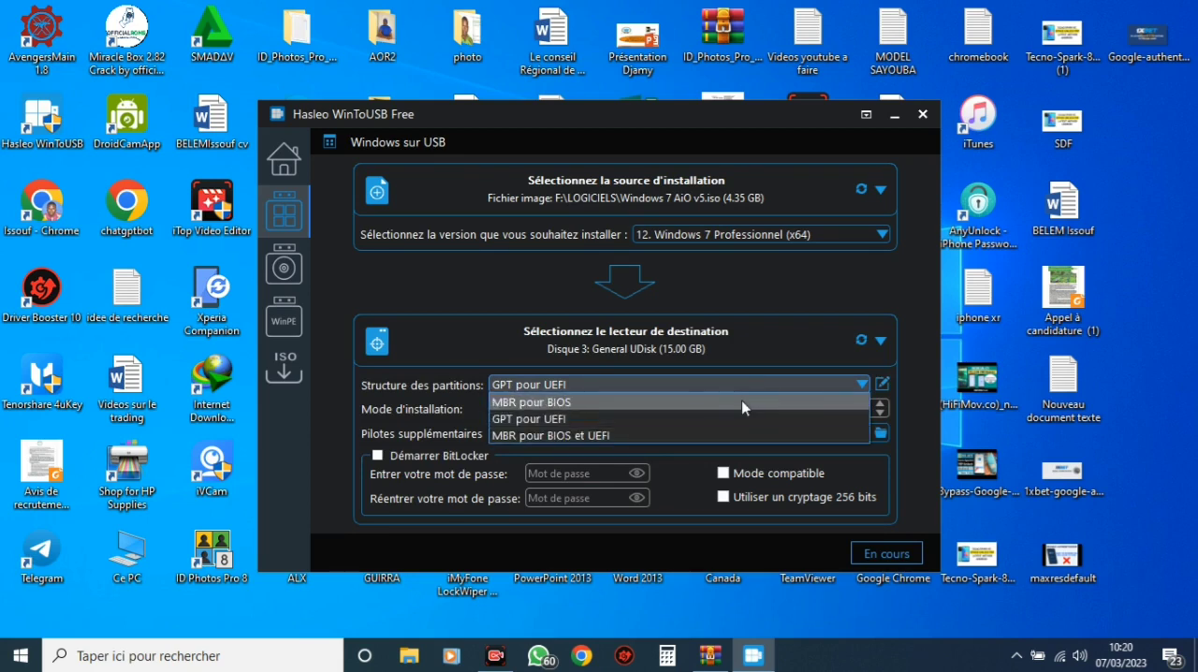
{"action": "left_click", "coordinate": [741, 401]}
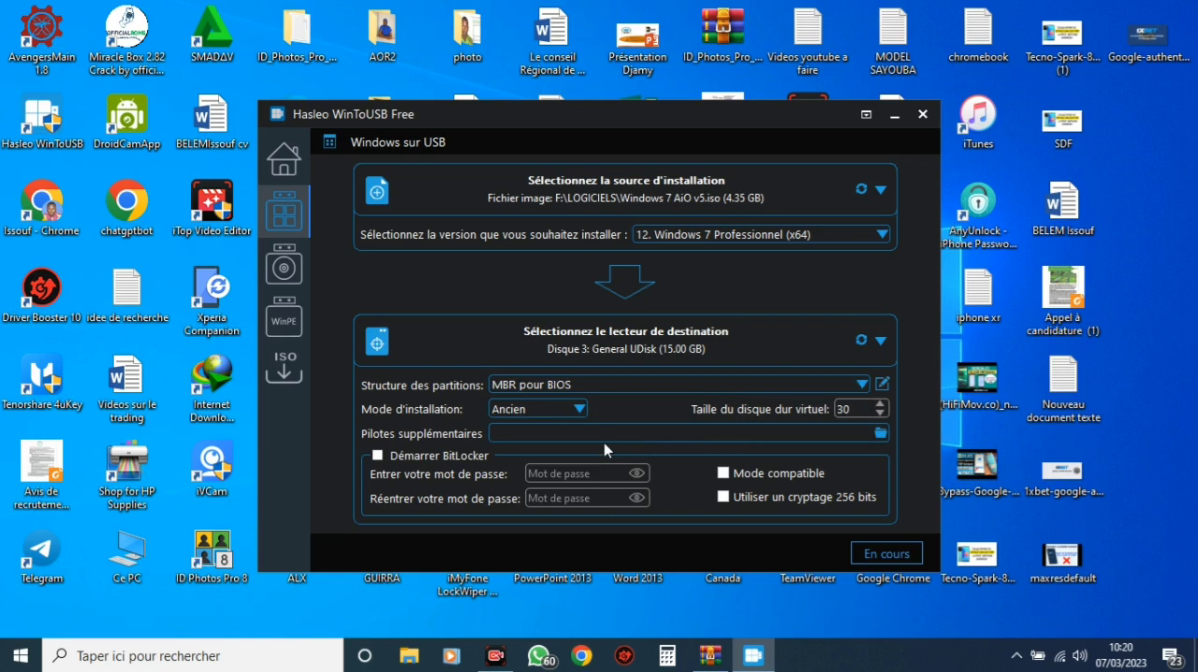
Try the MBR pour BIOS et UEFI partition structure, and switch back to MBR pour BIOS
{"action": "left_click", "coordinate": [580, 409]}
{"action": "left_click", "coordinate": [580, 409]}
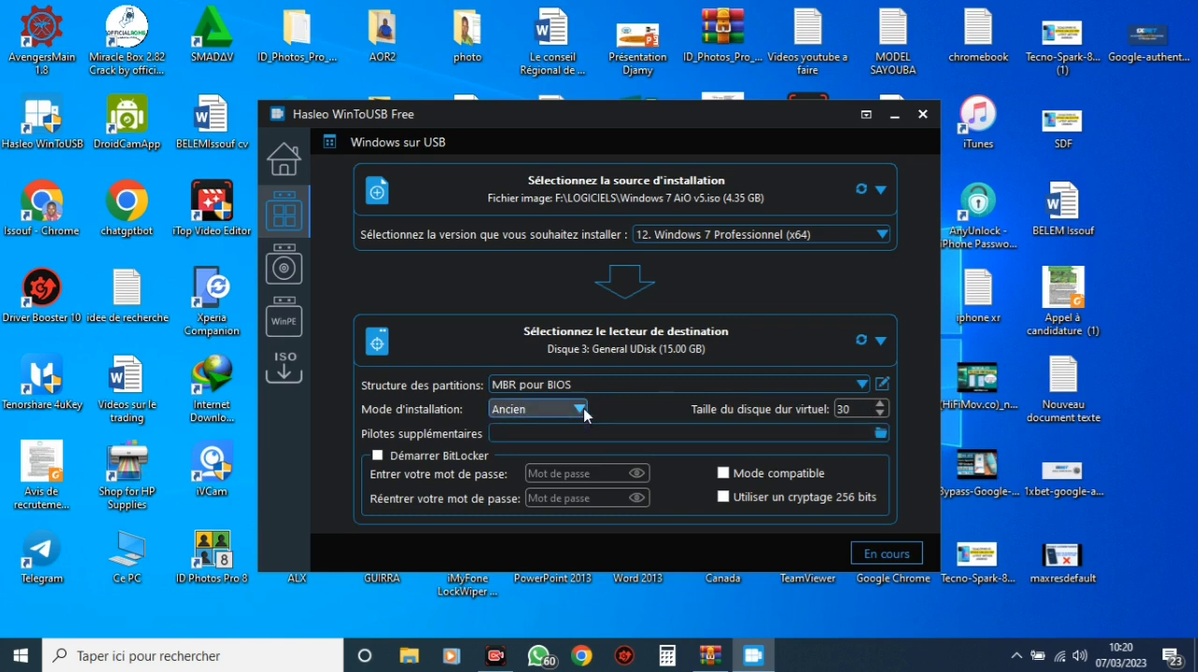
{"action": "left_click", "coordinate": [652, 384]}
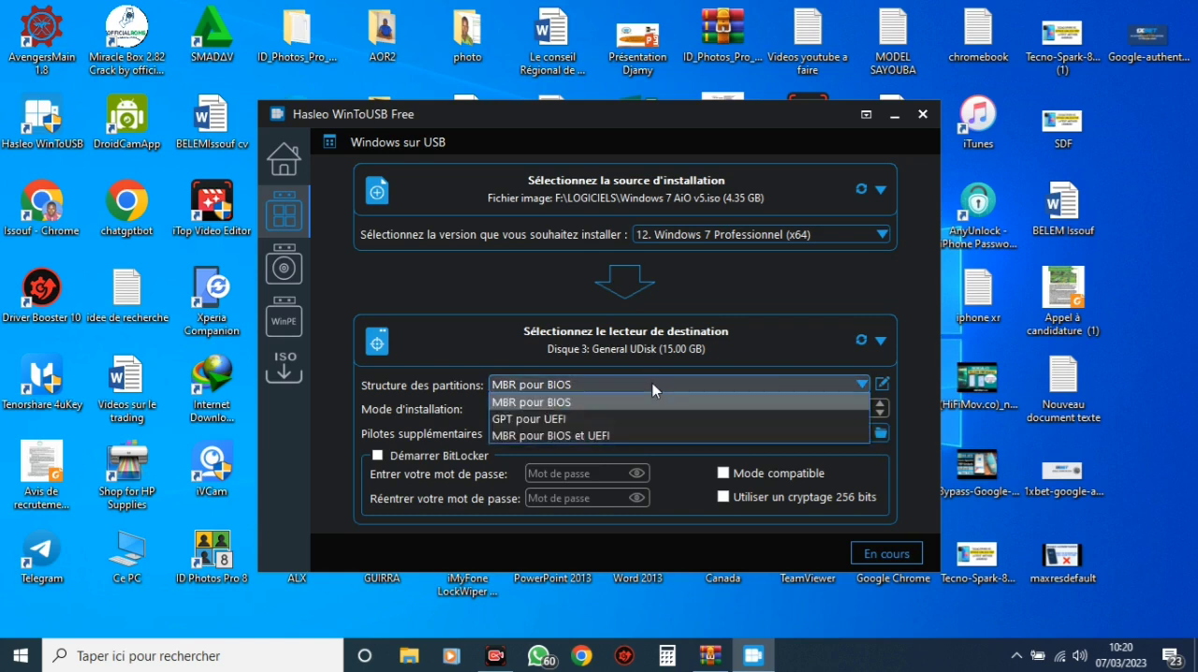
{"action": "left_click", "coordinate": [637, 436]}
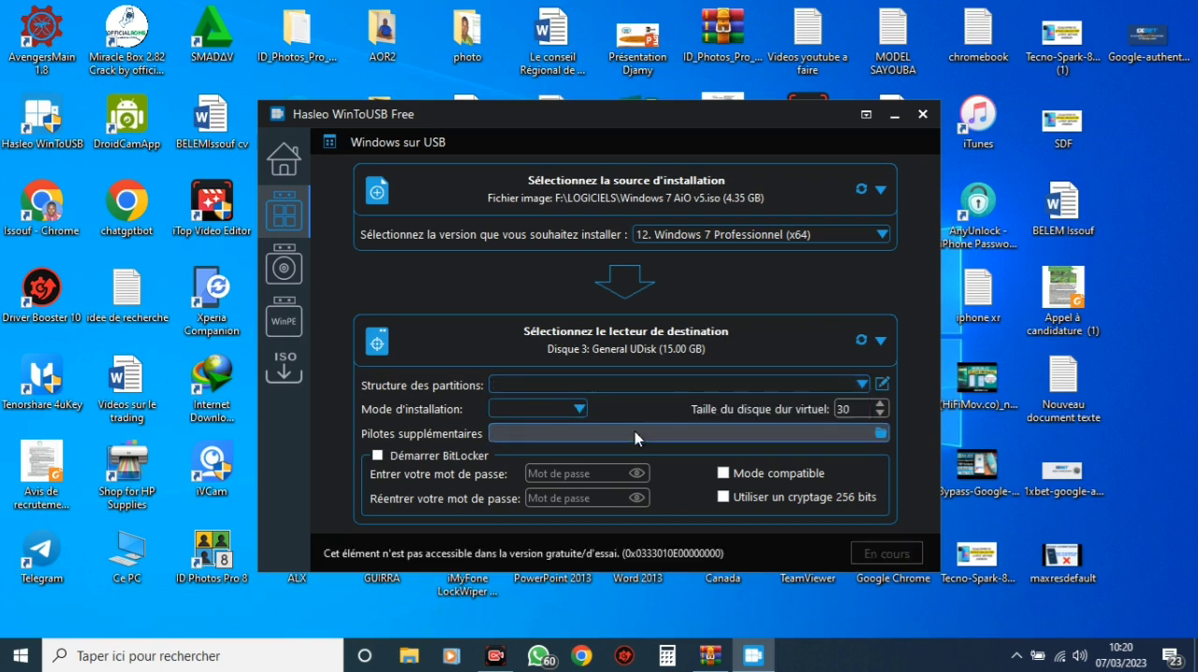
{"action": "left_click", "coordinate": [586, 385]}
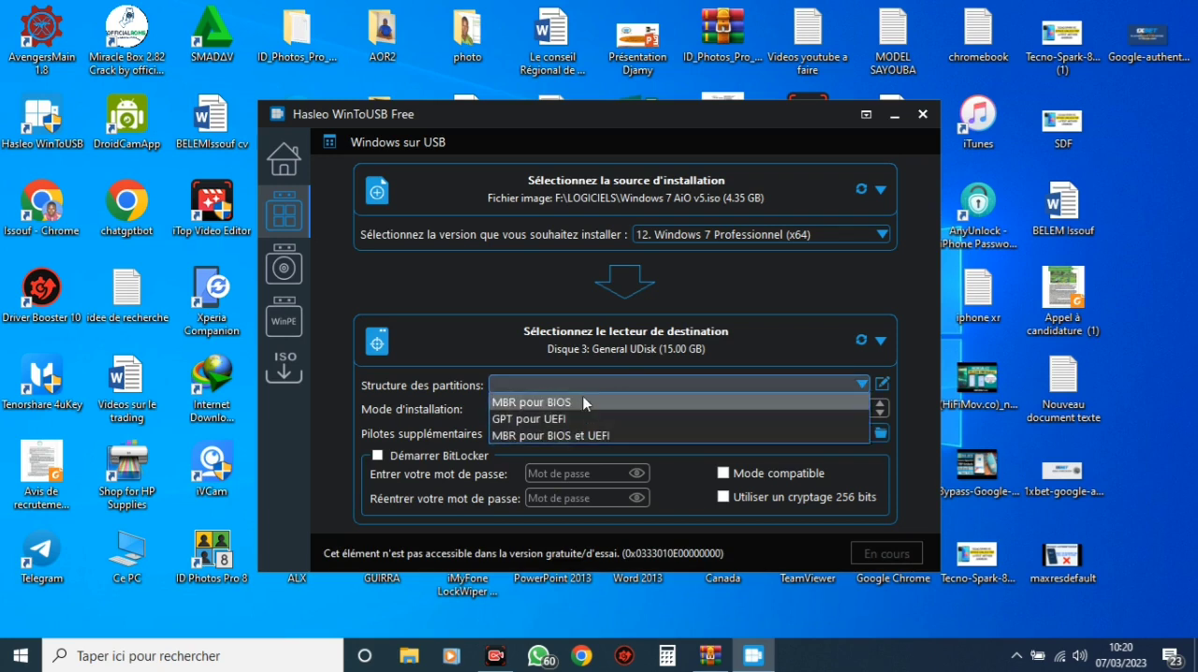
{"action": "left_click", "coordinate": [573, 401]}
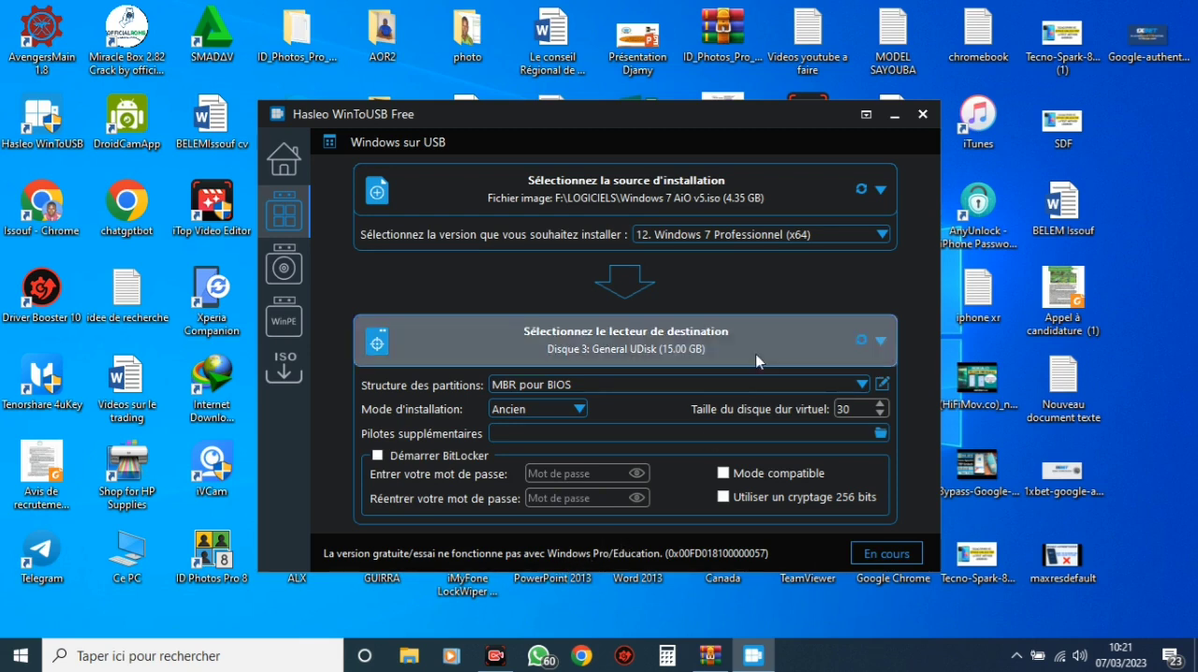
Change the version to install to "4. Windows 7 Édition Familiale Basique (x64)"
{"action": "left_click", "coordinate": [859, 240]}
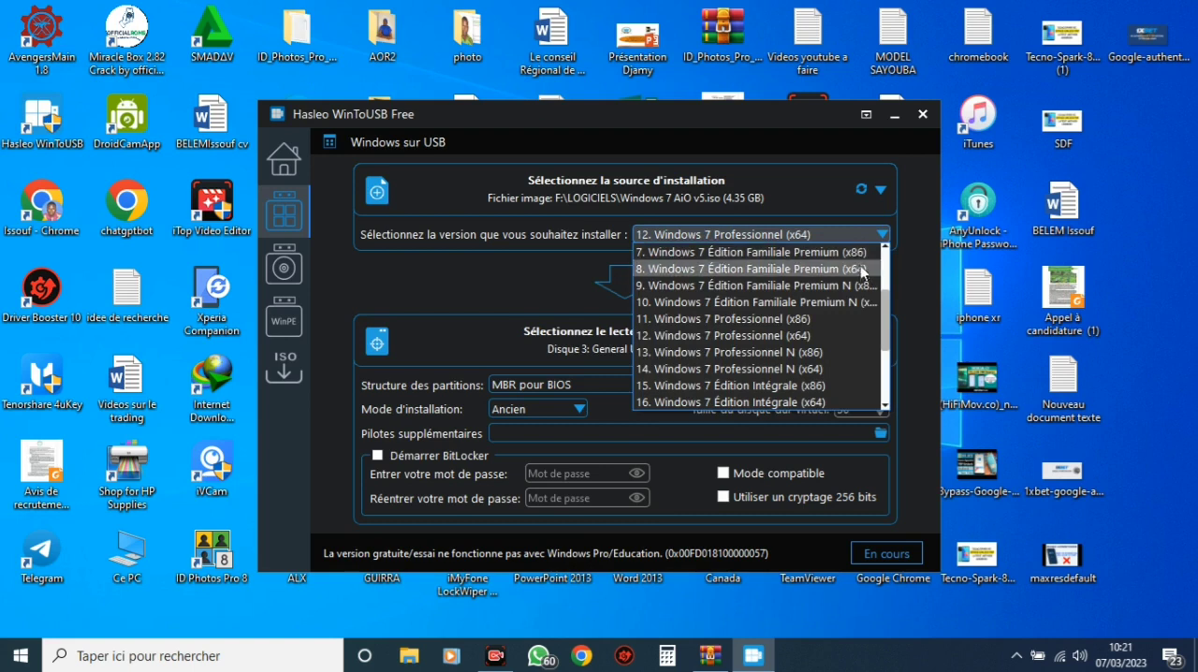
{"action": "left_click_drag", "start_coordinate": [887, 319], "coordinate": [886, 274]}
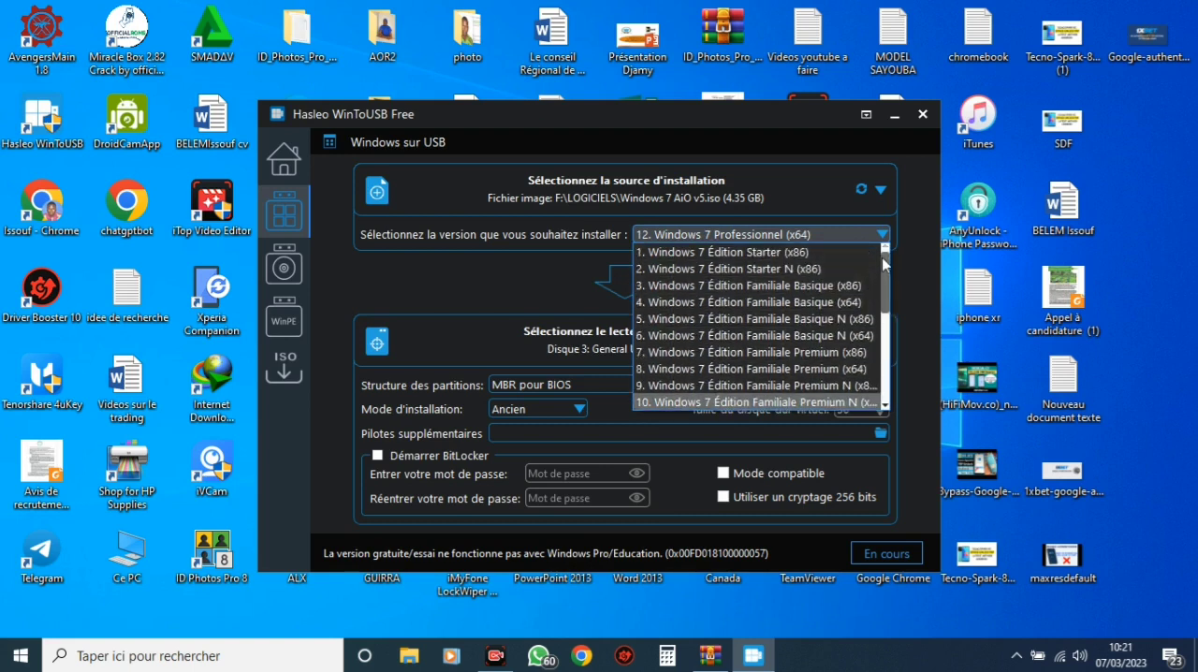
{"action": "left_click", "coordinate": [859, 302]}
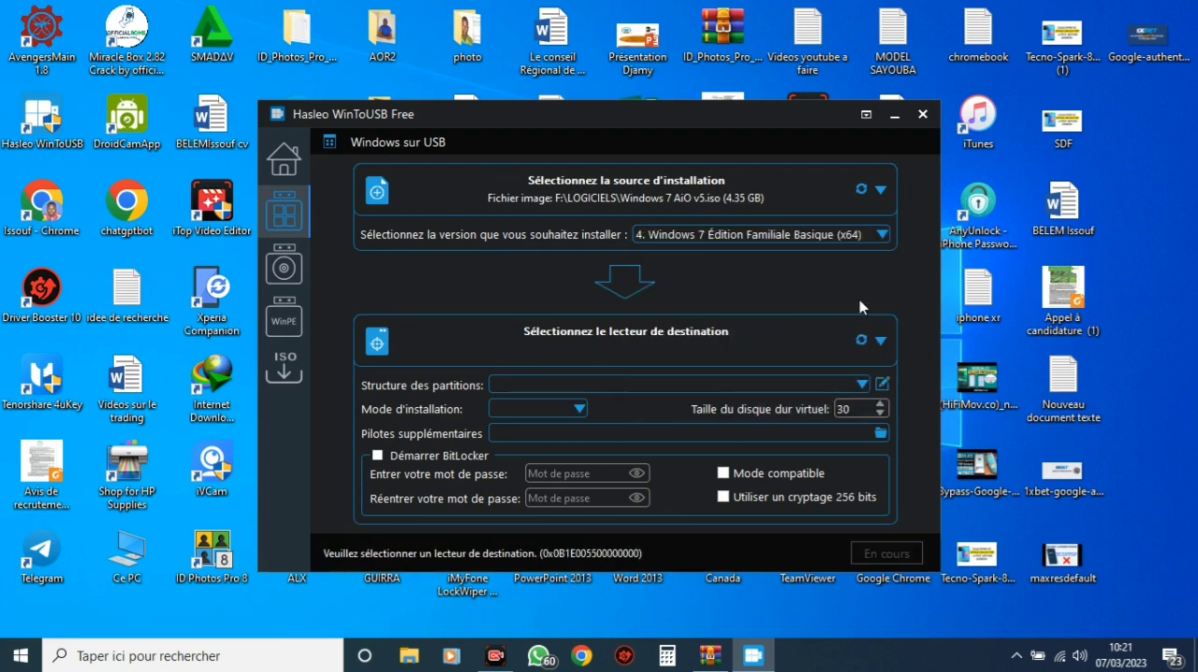
Select the 15 GB drive "Disque 3: General UDisk" as the destination for the Familiale Basique installation
{"action": "left_click", "coordinate": [871, 348]}
{"action": "left_click", "coordinate": [870, 348]}
{"action": "left_click", "coordinate": [870, 348]}
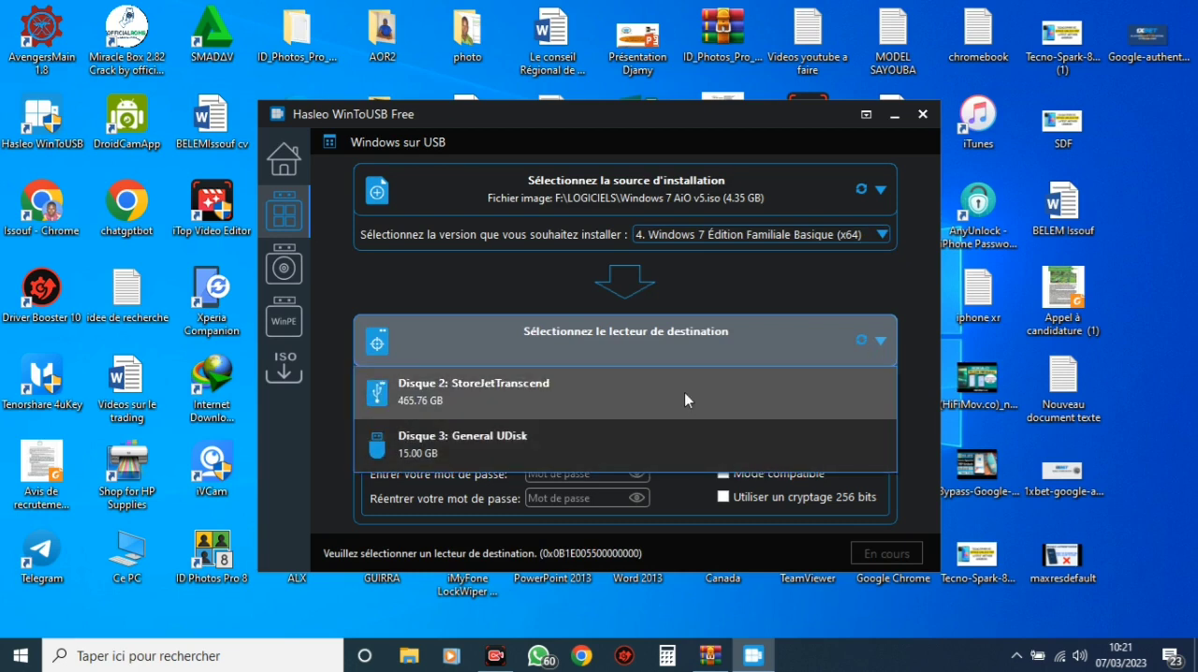
{"action": "left_click", "coordinate": [671, 430]}
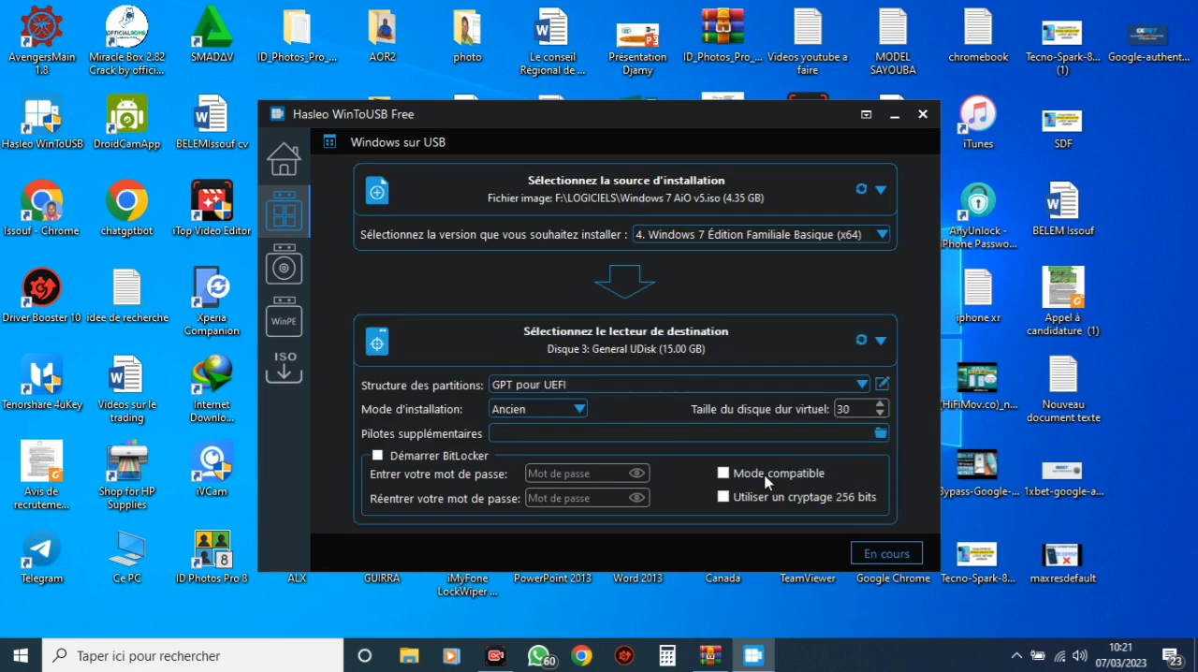
Set the partition structure to MBR pour BIOS, and start the installation, agreeing to format the selected drive
{"action": "left_click", "coordinate": [812, 381]}
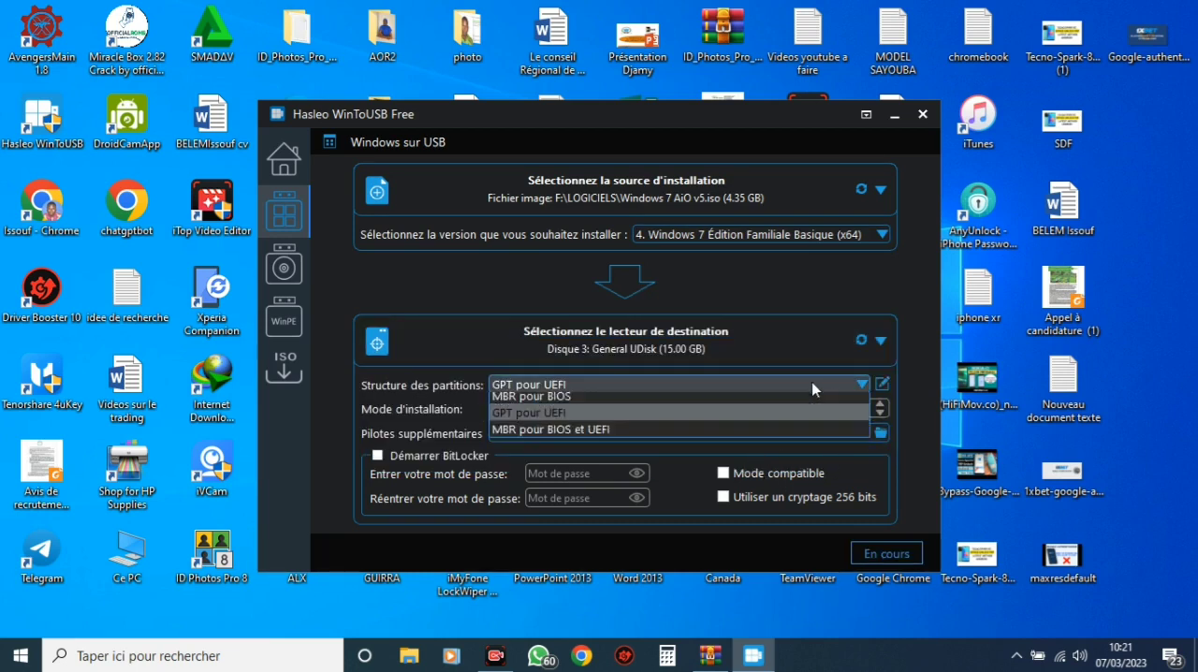
{"action": "left_click", "coordinate": [768, 405]}
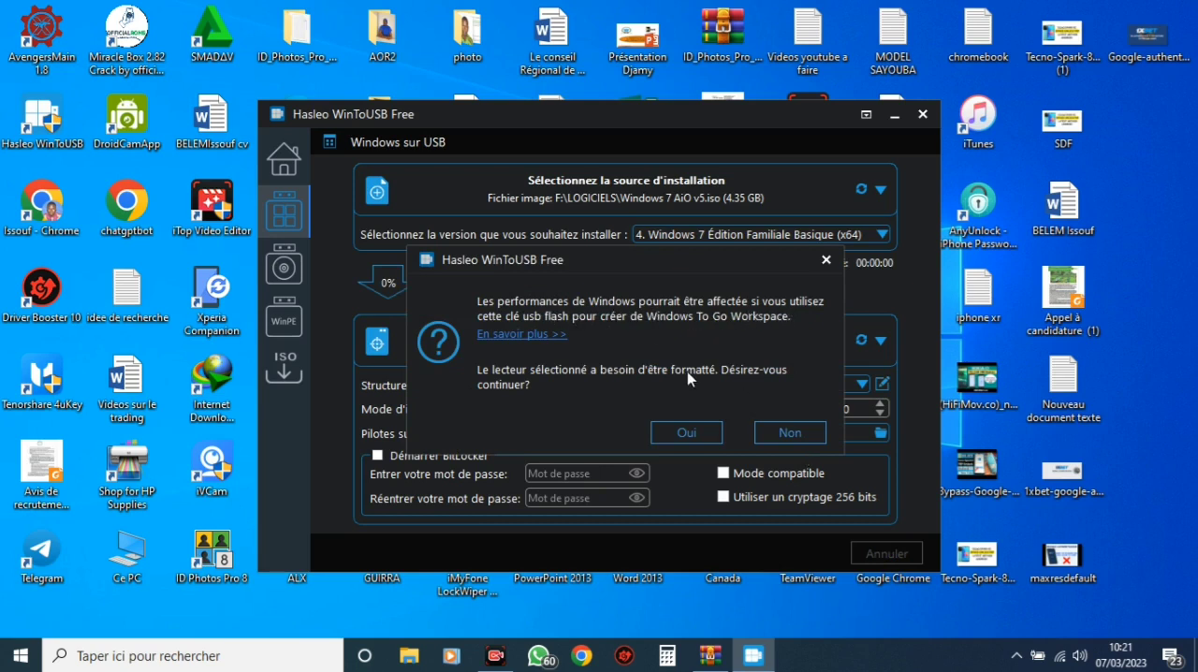
{"action": "left_click", "coordinate": [684, 432]}
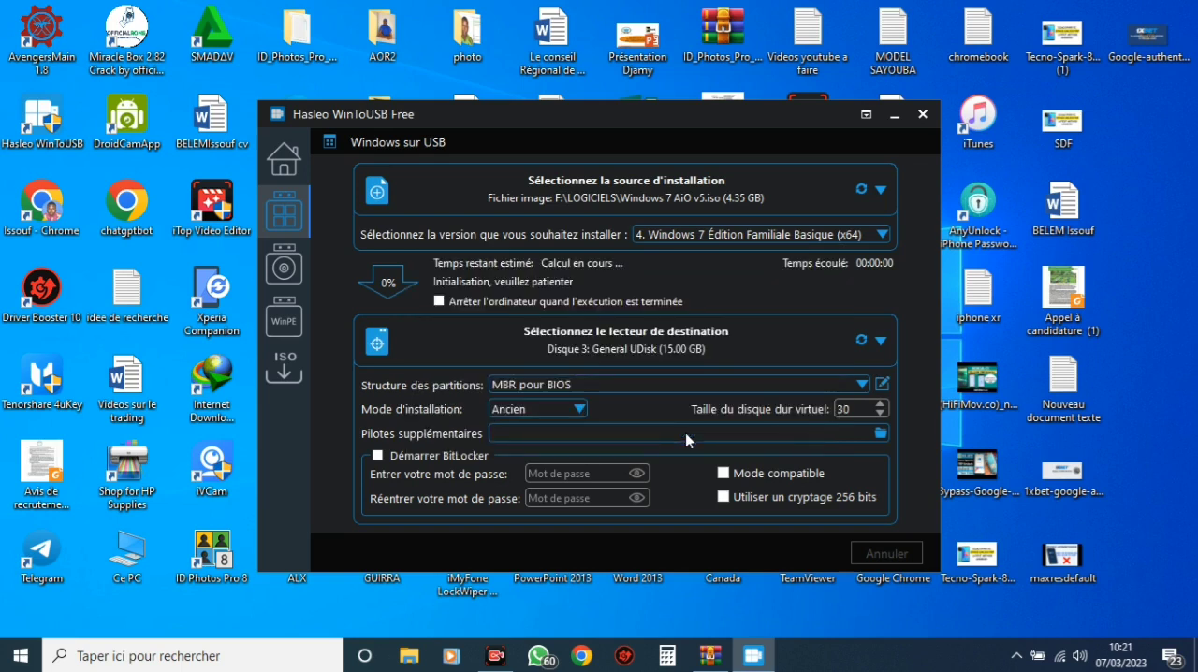